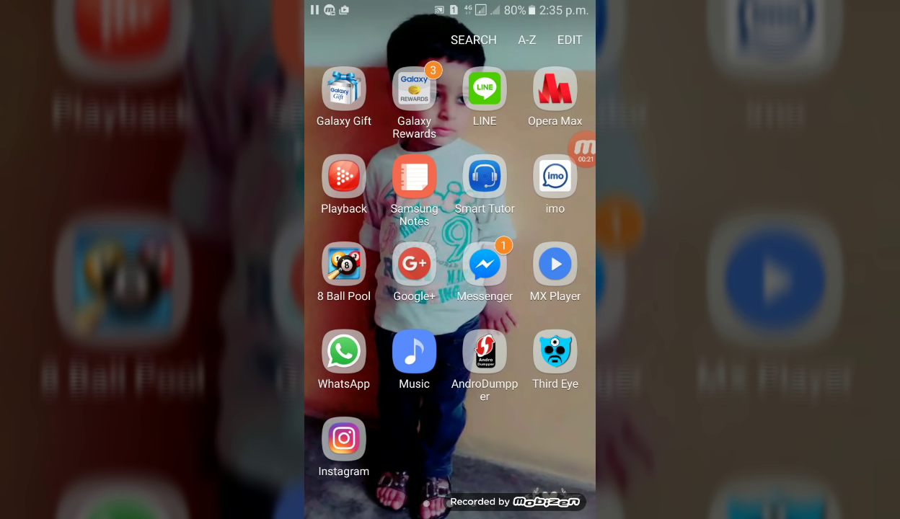
# Launch Chrome from the Google apps folder on the Android home screen.
pyautogui.moveTo(361, 289); pyautogui.dragTo(548, 289)
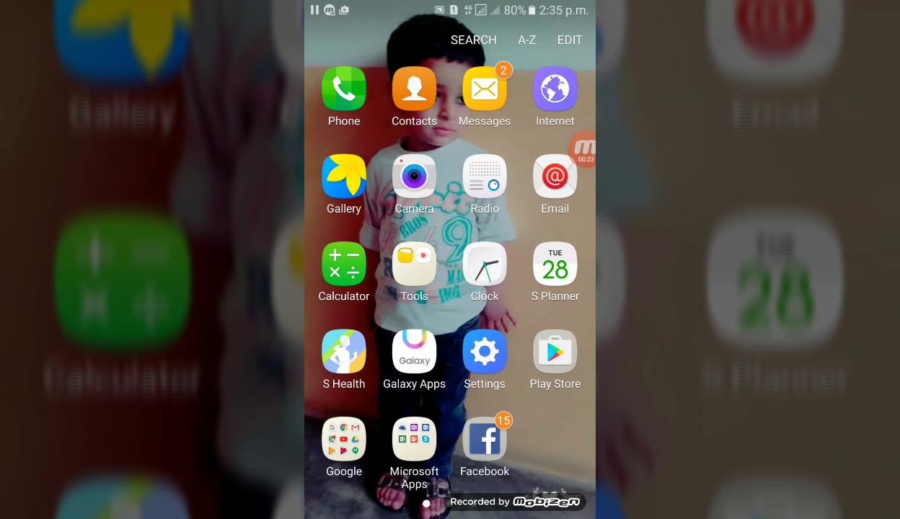
pyautogui.press('Home')
pyautogui.click(541, 326)
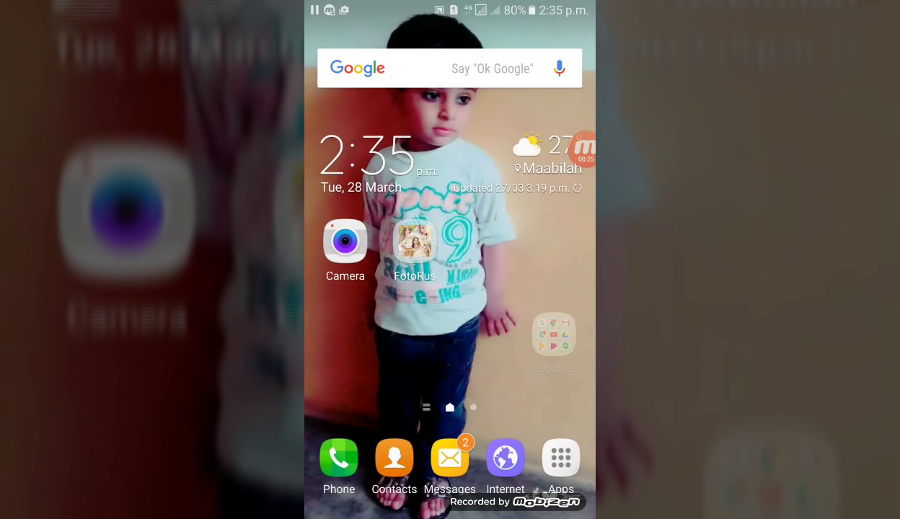
pyautogui.click(449, 157)
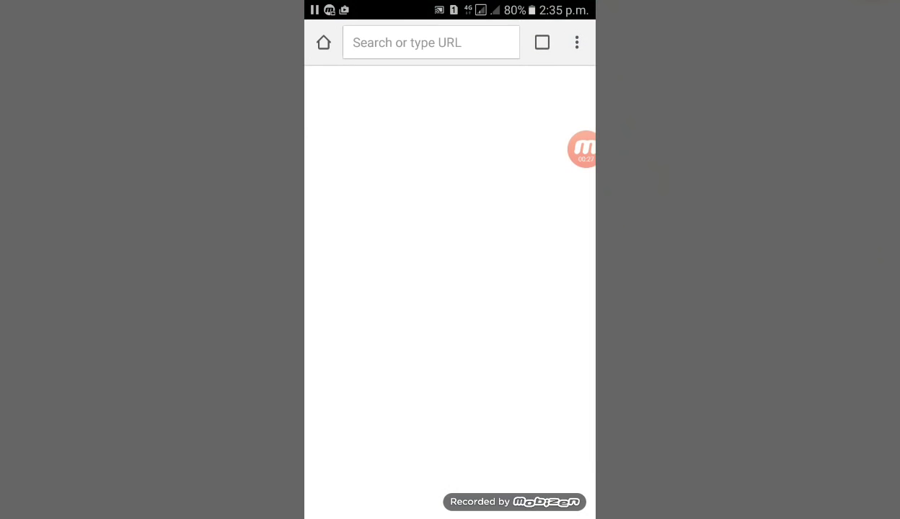
# Load the YouTube video edit page, then go to My channel and refresh it.
pyautogui.click(431, 43)
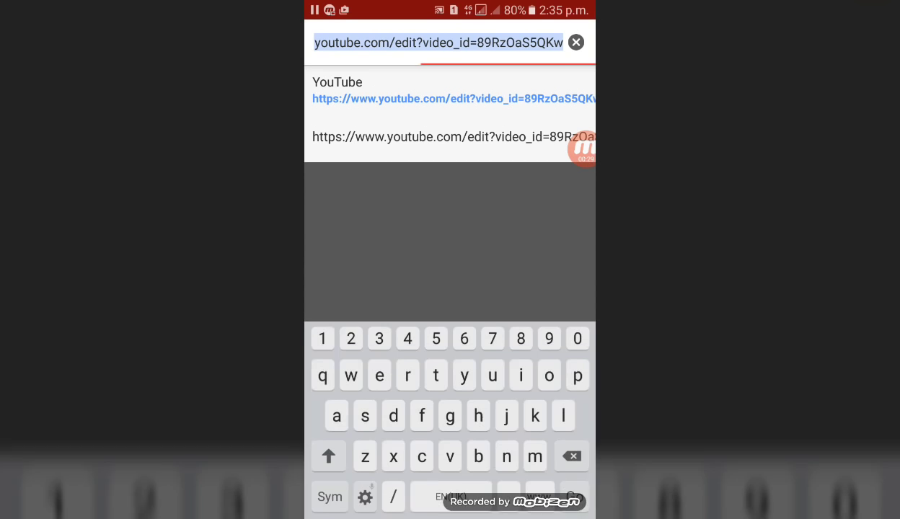
pyautogui.press('Escape')
pyautogui.press('Escape')
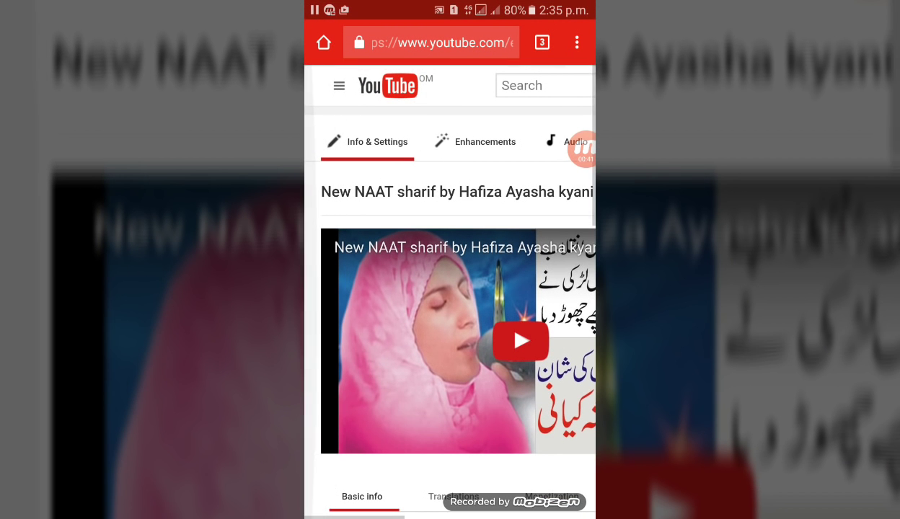
pyautogui.click(338, 86)
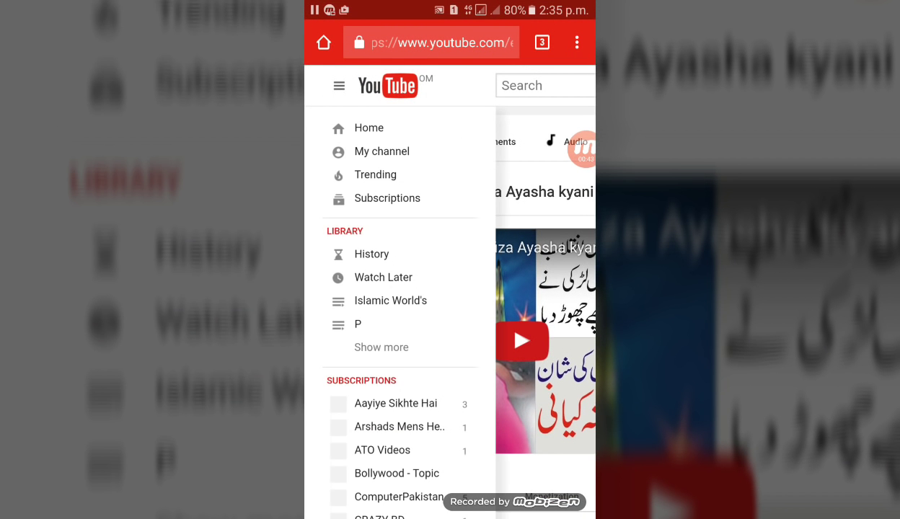
pyautogui.click(382, 152)
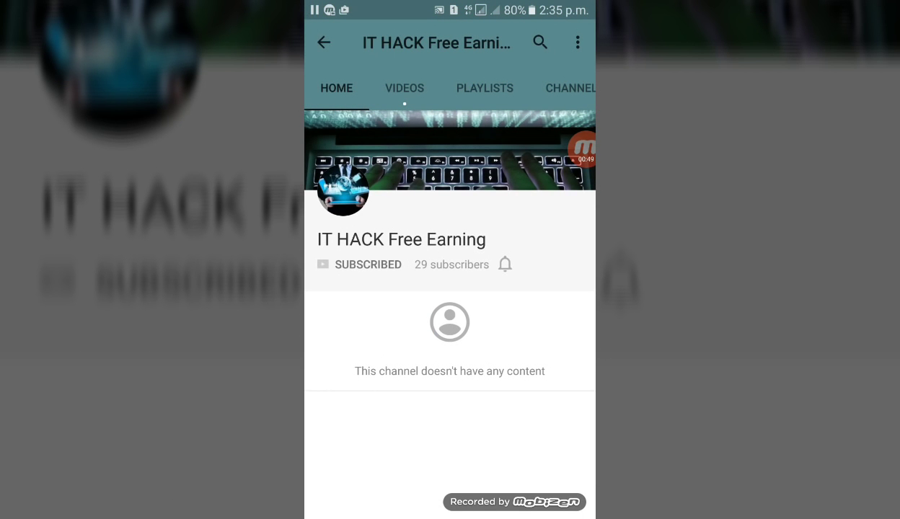
pyautogui.moveTo(450, 187); pyautogui.dragTo(450, 332)
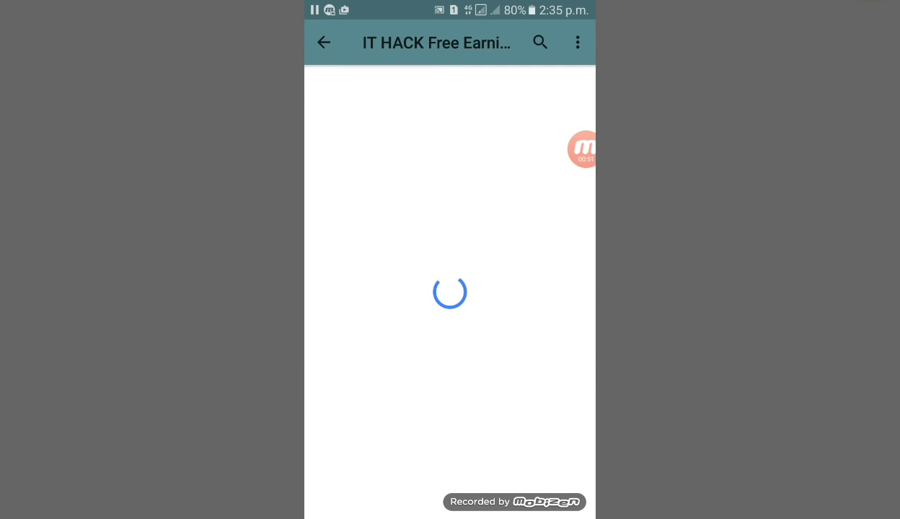
# Return to the YouTube tab and use Chrome's page options to show the Creator Studio video list.
pyautogui.click(323, 43)
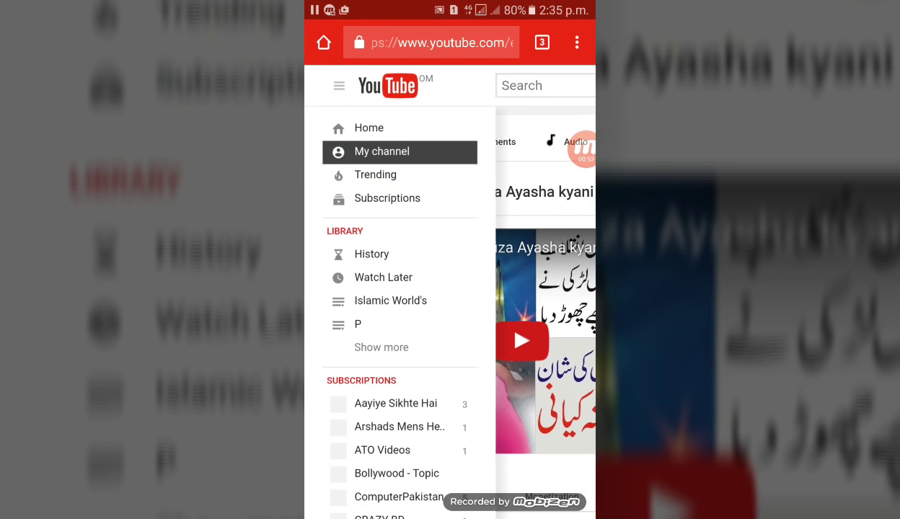
pyautogui.click(577, 43)
pyautogui.press('Escape')
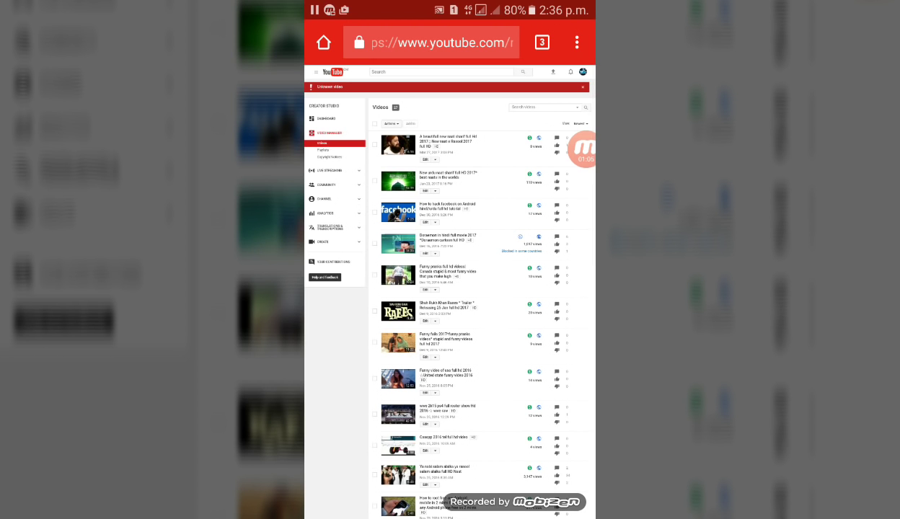
# Visit YouTube Home and Trending from the guide, then open My channel.
pyautogui.click(315, 72)
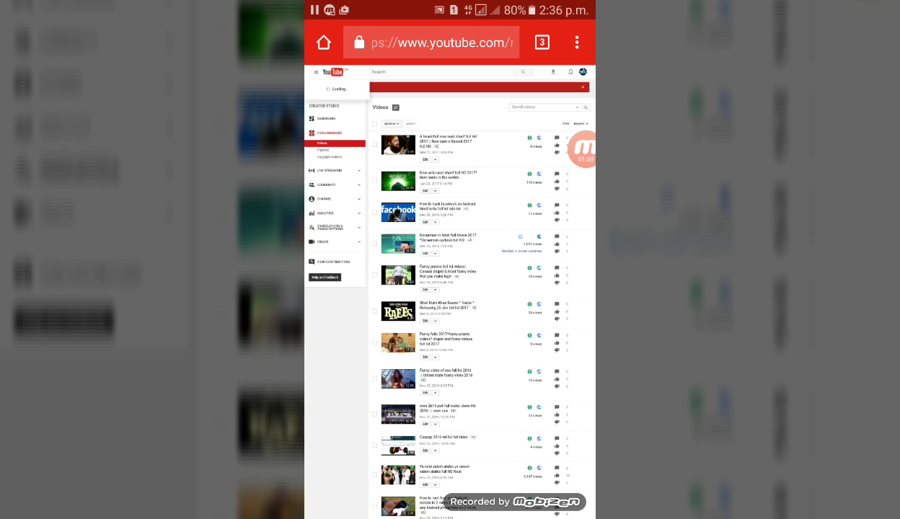
pyautogui.click(326, 86)
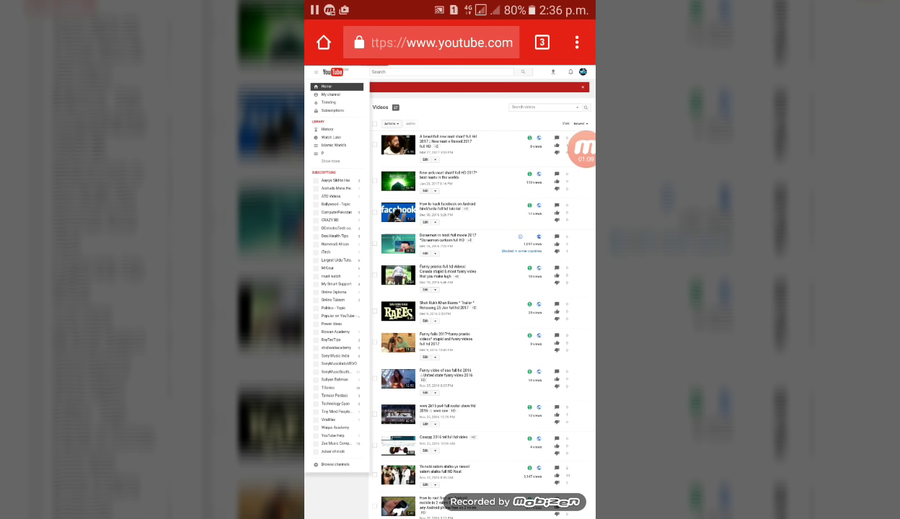
pyautogui.click(329, 102)
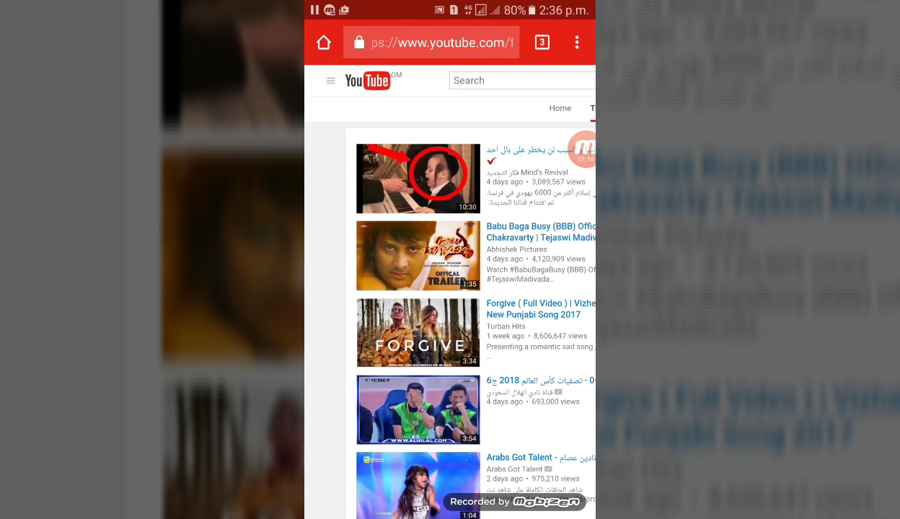
pyautogui.click(331, 80)
pyautogui.click(363, 130)
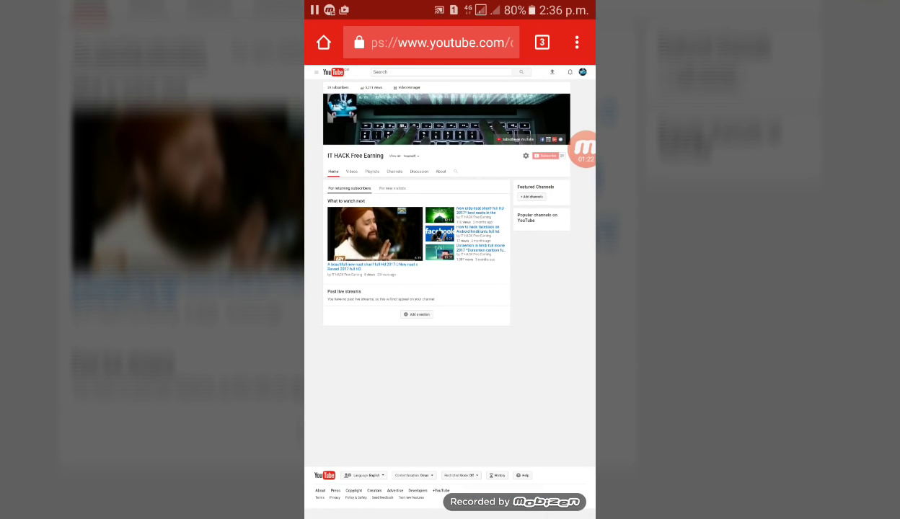
pyautogui.doubleClick(541, 217)
pyautogui.scroll(2, 447, 217)
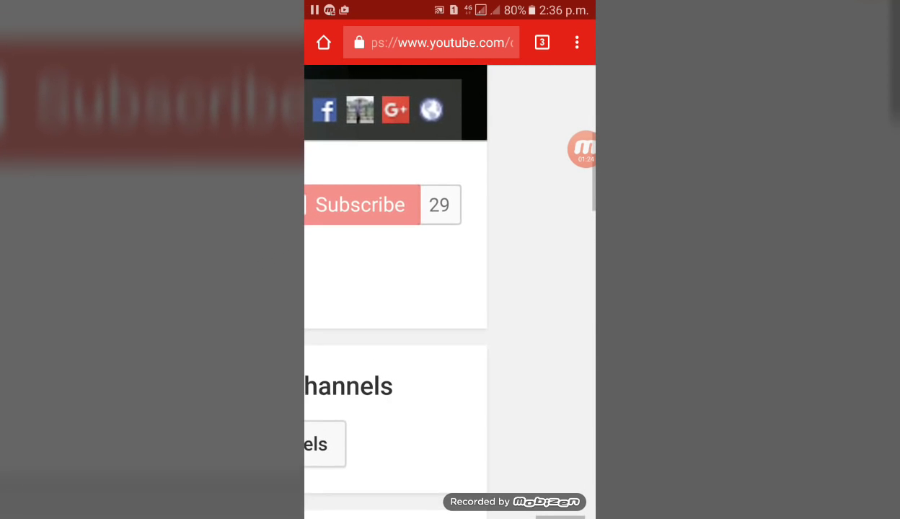
pyautogui.scroll(-1, 447, 217)
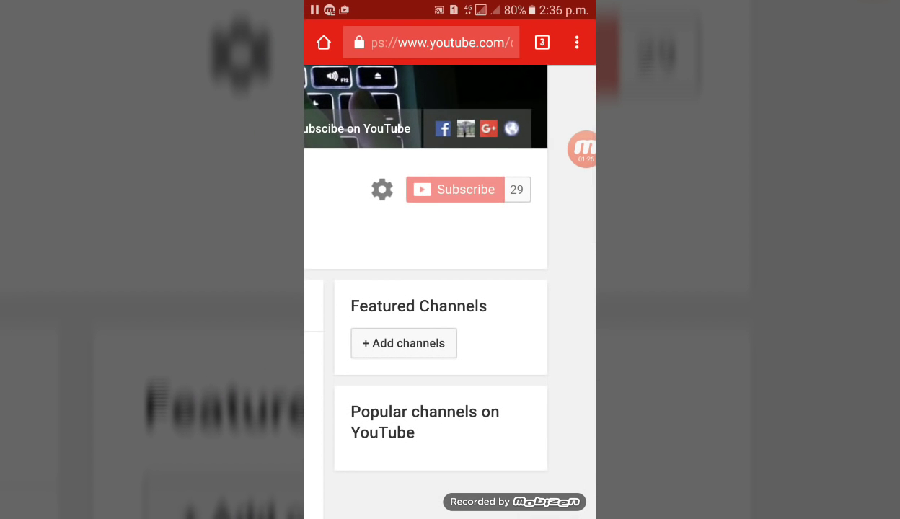
pyautogui.scroll(-3, 447, 216)
pyautogui.scroll(-1, 447, 288)
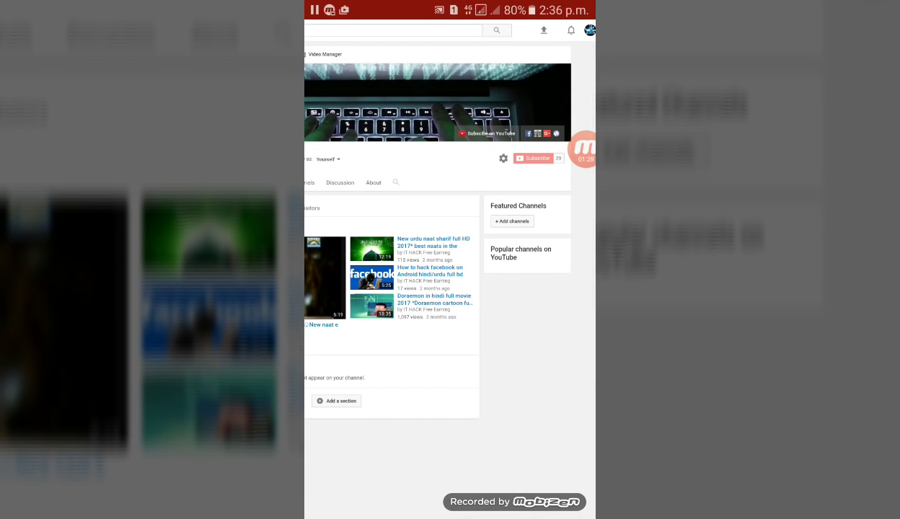
pyautogui.scroll(-3, 447, 259)
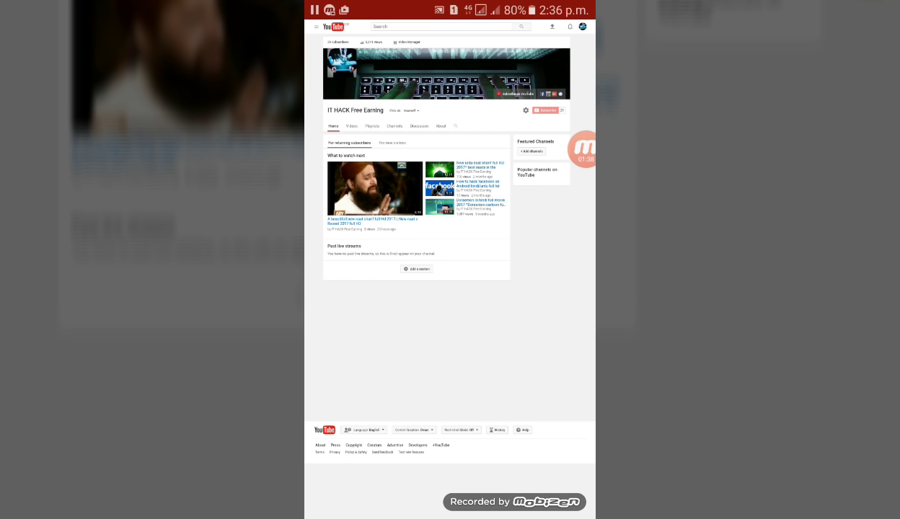
pyautogui.doubleClick(541, 155)
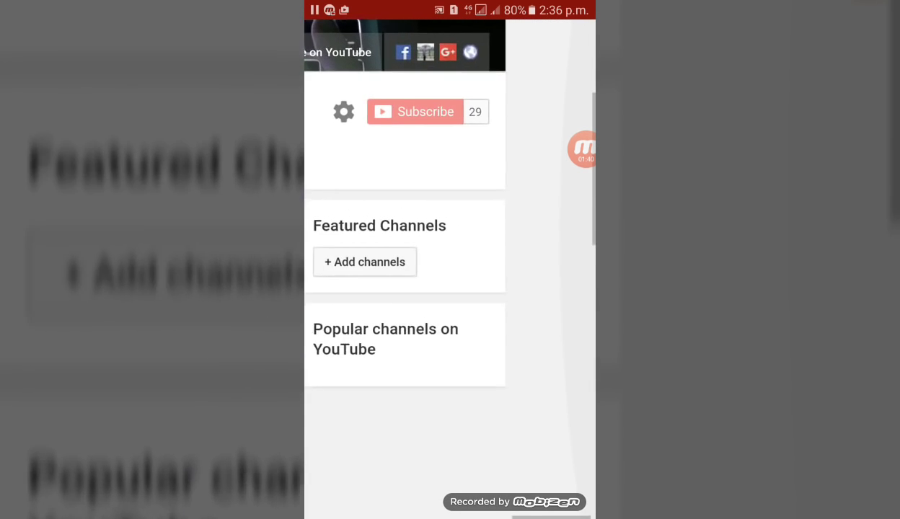
pyautogui.scroll(2, 447, 289)
pyautogui.hscroll(-2, 447, 288)
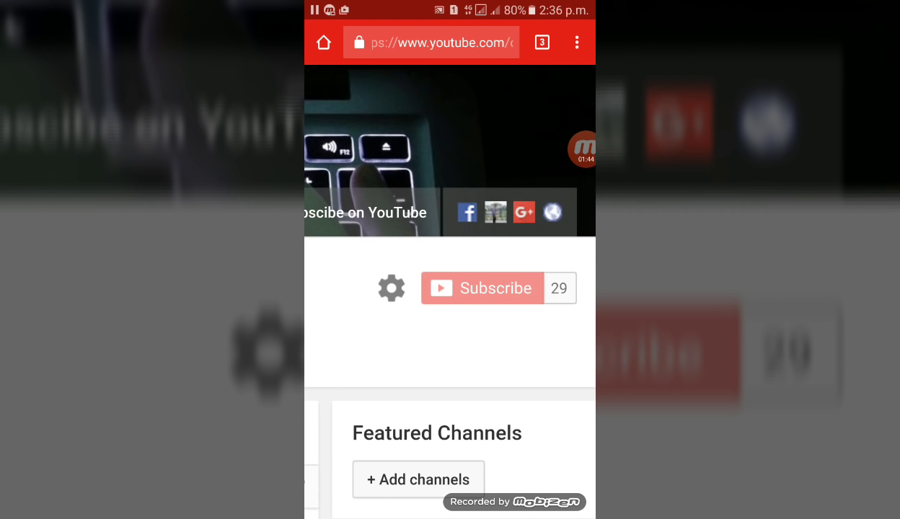
pyautogui.scroll(-3, 450, 289)
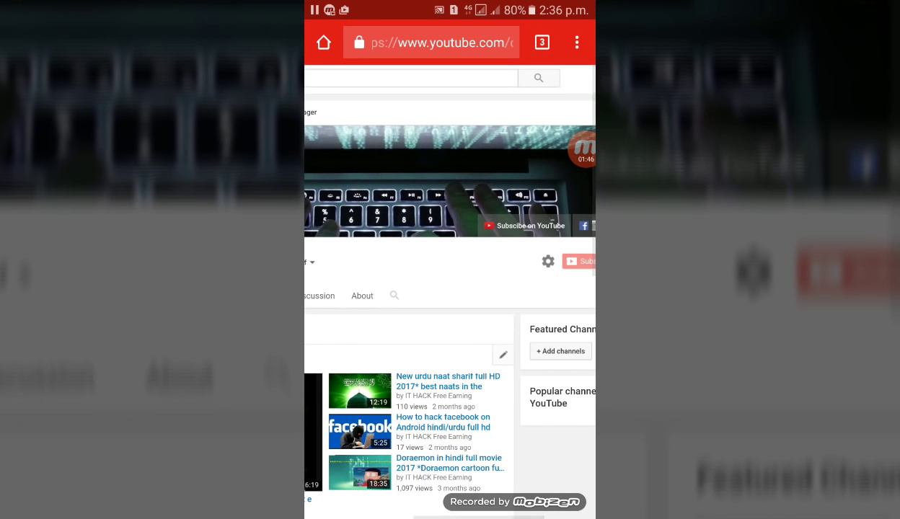
pyautogui.scroll(-3, 450, 288)
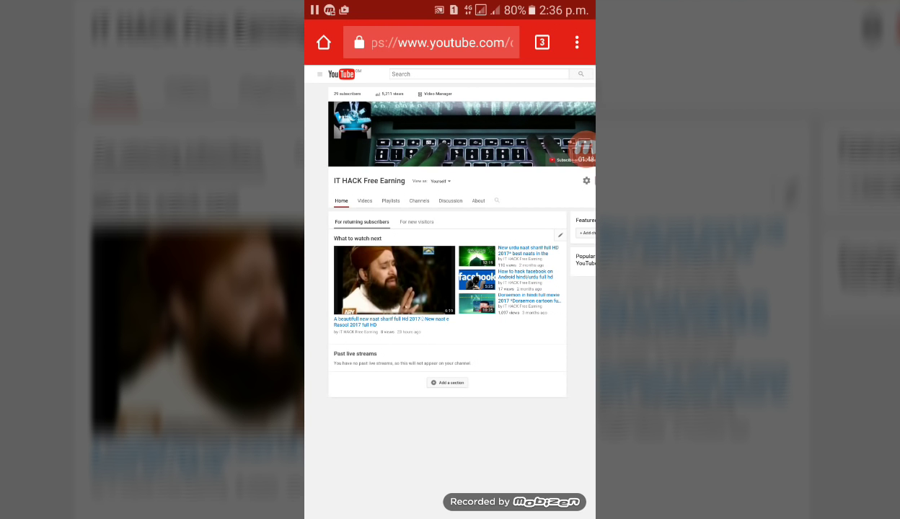
pyautogui.scroll(-2, 450, 289)
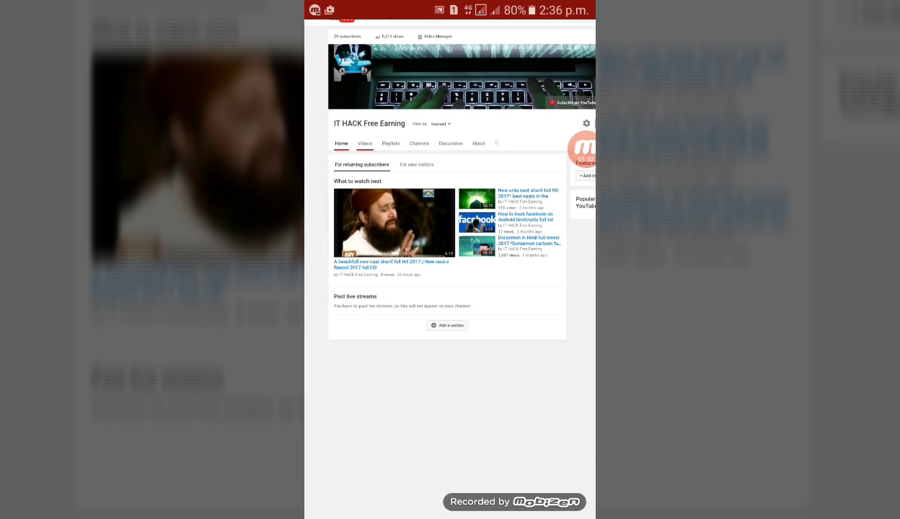
# Show the channel's Videos tab and zoom in and out on the thumbnail grid.
pyautogui.click(364, 143)
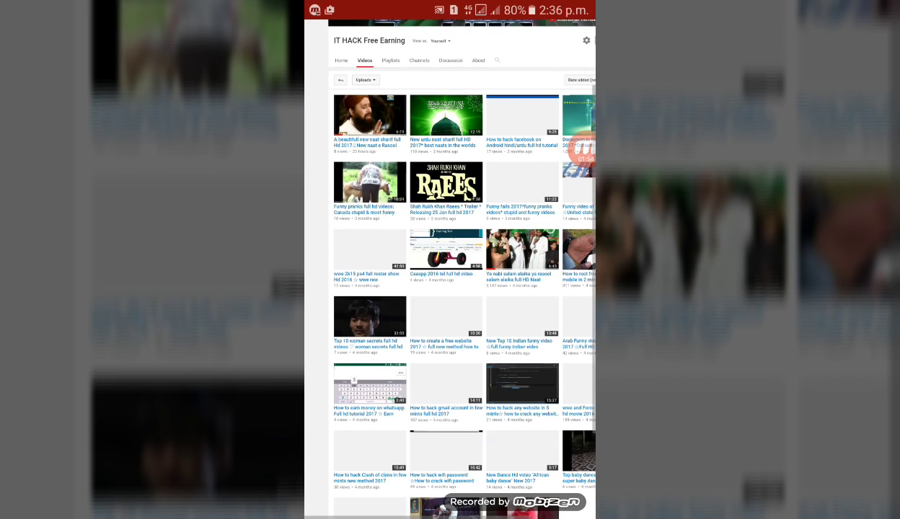
pyautogui.scroll(-1, 447, 289)
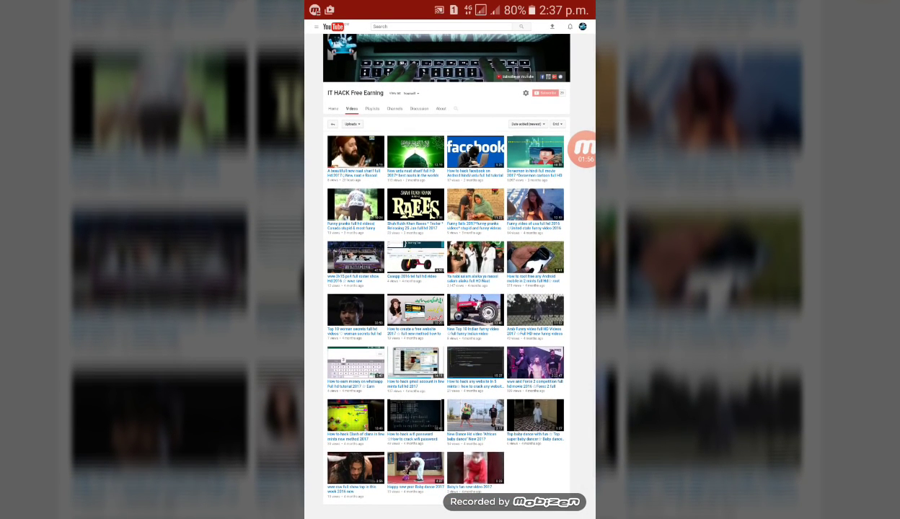
pyautogui.doubleClick(461, 349)
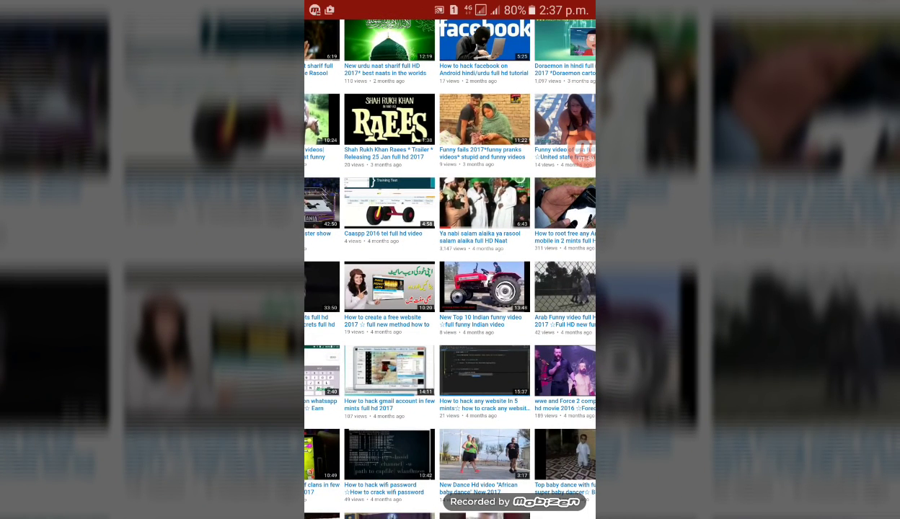
pyautogui.doubleClick(450, 289)
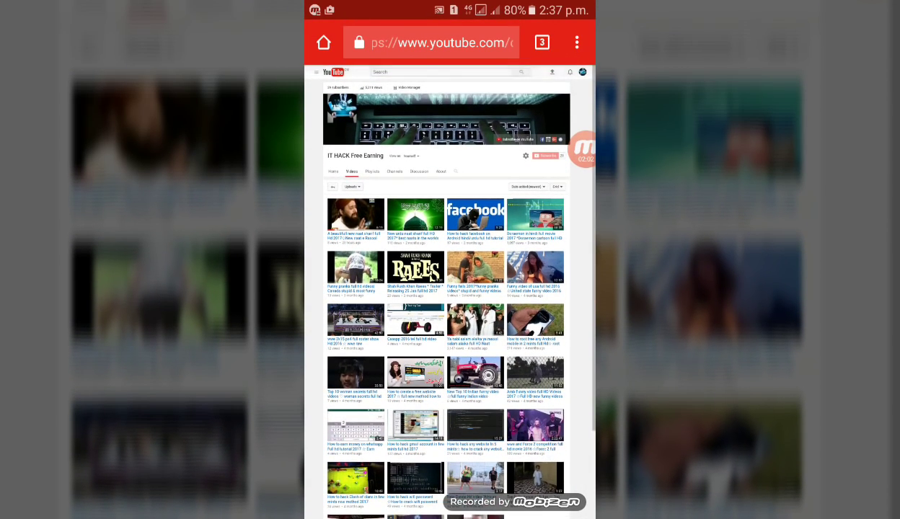
# Close all three Chrome tabs, including Terms of Service, and open the app drawer.
pyautogui.click(541, 42)
pyautogui.click(566, 362)
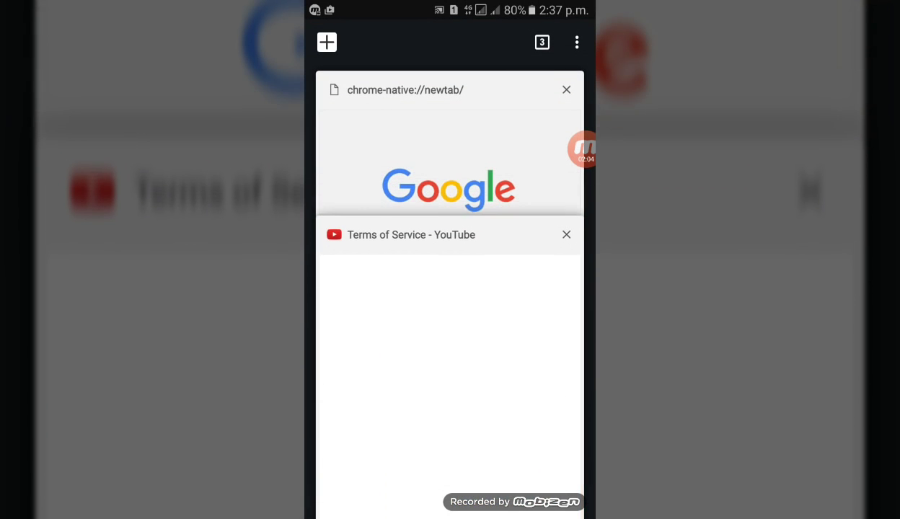
pyautogui.click(566, 269)
pyautogui.click(566, 90)
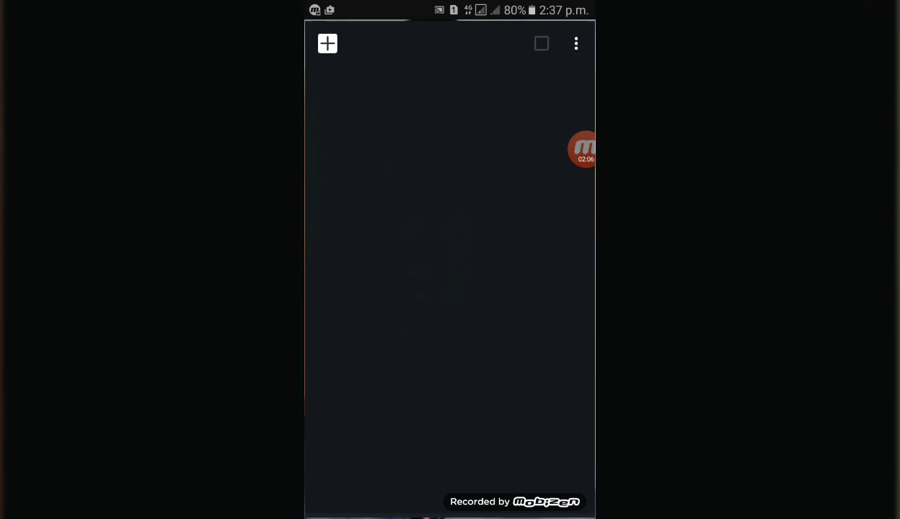
pyautogui.press('Home')
pyautogui.click(561, 459)
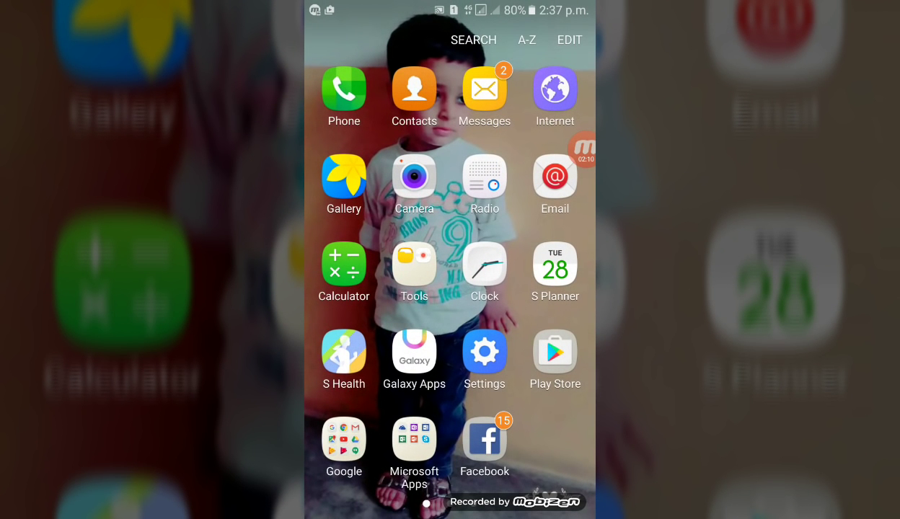
# Launch Google Play Store, browse its Apps & Games home page, and activate the search box.
pyautogui.moveTo(548, 289)
pyautogui.mouseDown()
pyautogui.moveTo(346, 289)
pyautogui.moveTo(548, 288)
pyautogui.mouseUp()
pyautogui.click(555, 353)
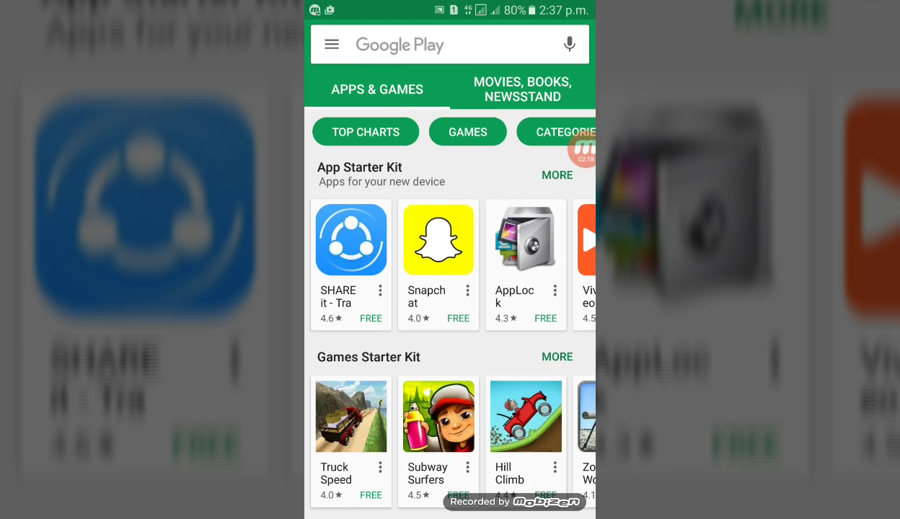
pyautogui.scroll(-5, 450, 288)
pyautogui.scroll(5, 450, 288)
pyautogui.moveTo(534, 259); pyautogui.dragTo(332, 260)
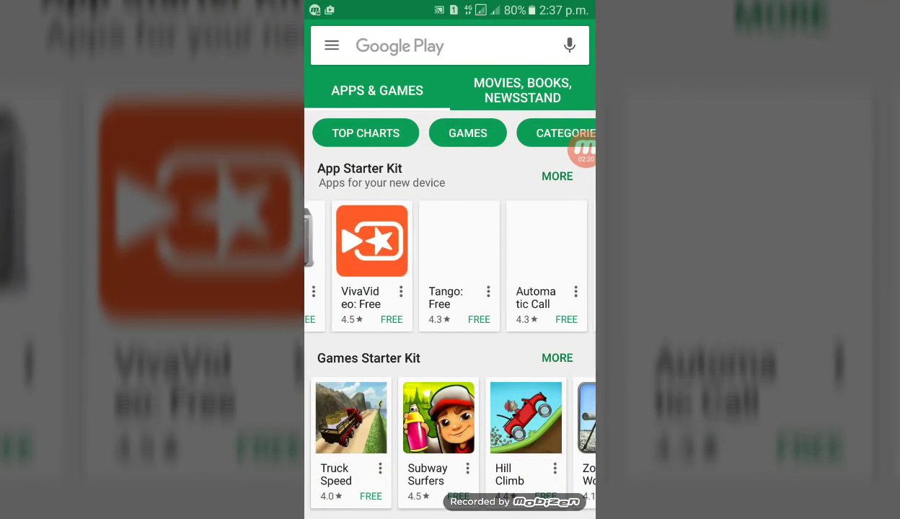
pyautogui.scroll(-10, 449, 288)
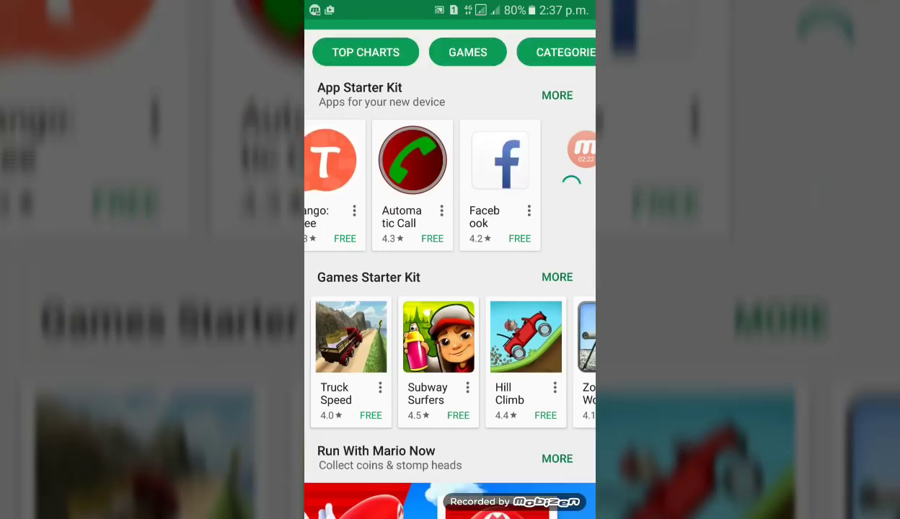
pyautogui.scroll(2, 450, 289)
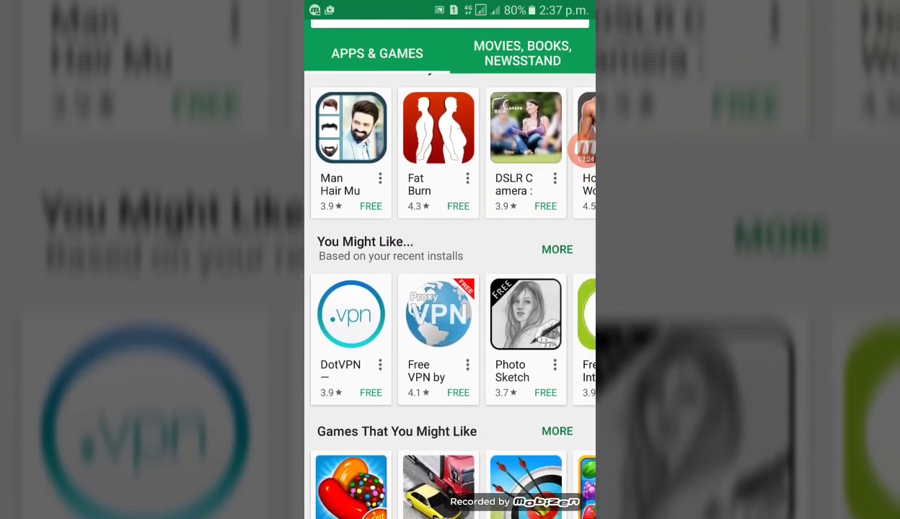
pyautogui.scroll(3, 450, 289)
pyautogui.scroll(5, 450, 288)
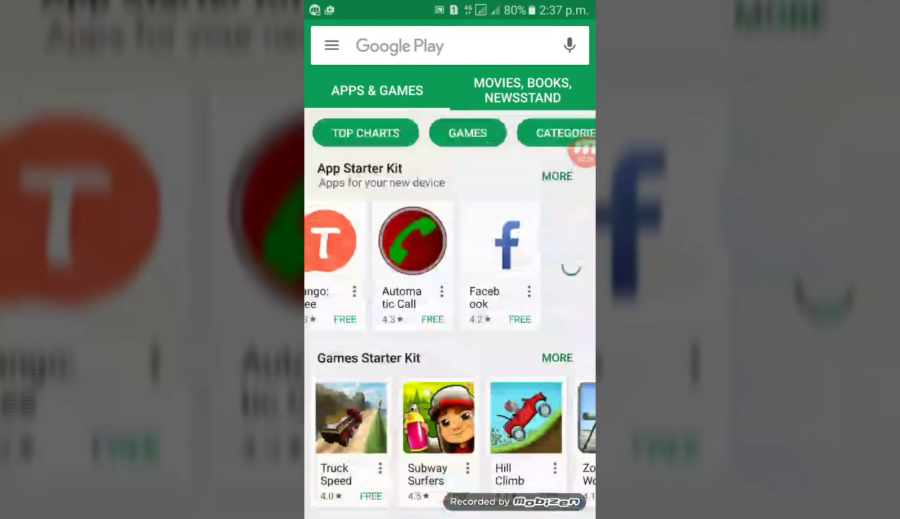
pyautogui.click(433, 45)
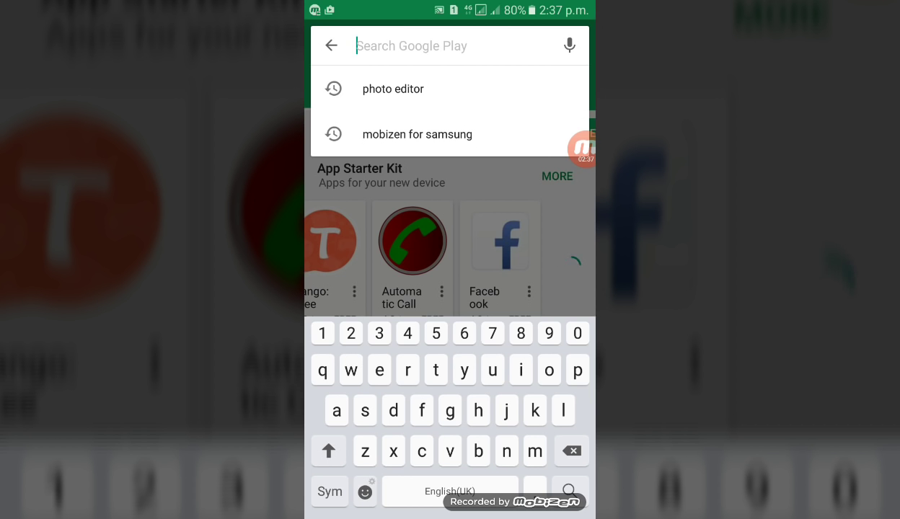
# Run the 'photo editor' recent search and open the Photo Editor - FotoRus result.
pyautogui.click(393, 89)
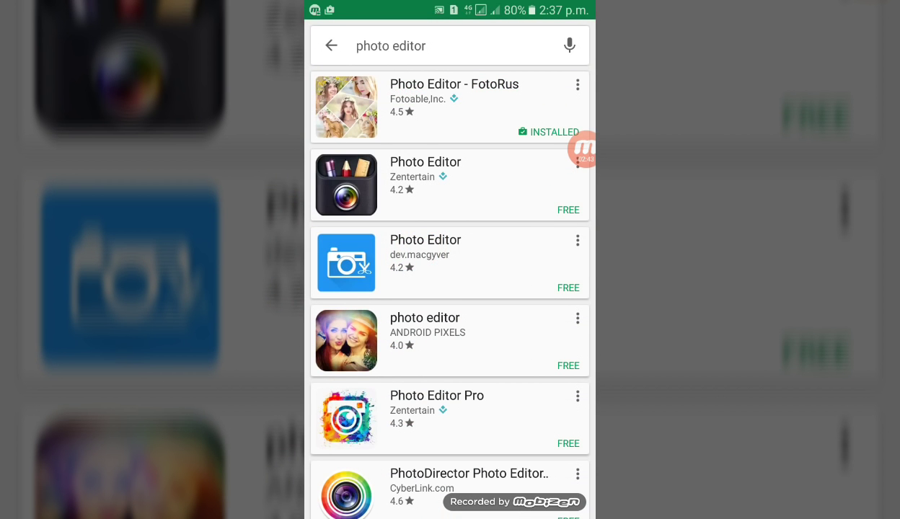
pyautogui.click(433, 94)
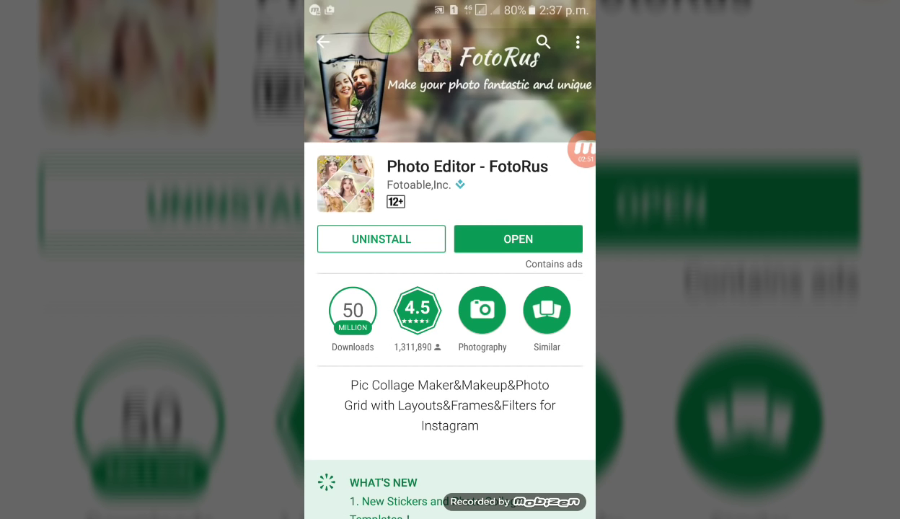
# Open and close the FotoRus full description, then scroll down the listing.
pyautogui.click(450, 405)
pyautogui.click(322, 40)
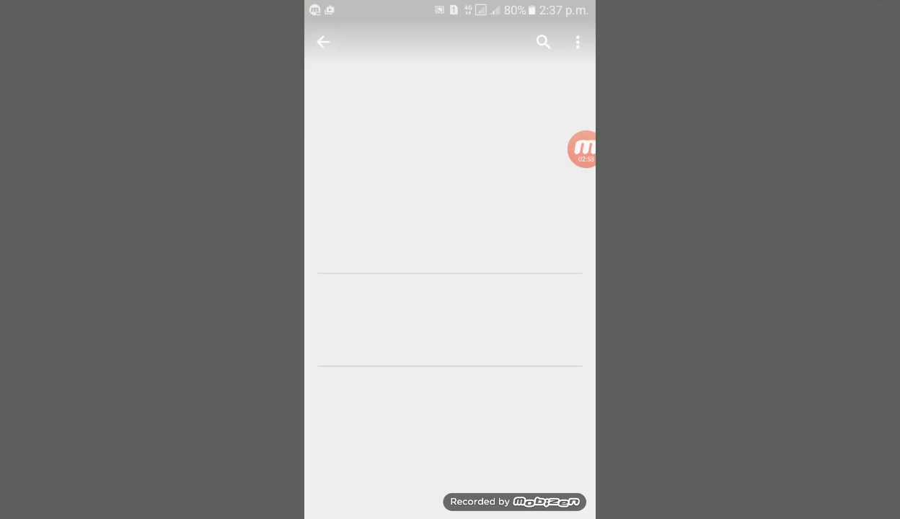
pyautogui.scroll(-2, 450, 289)
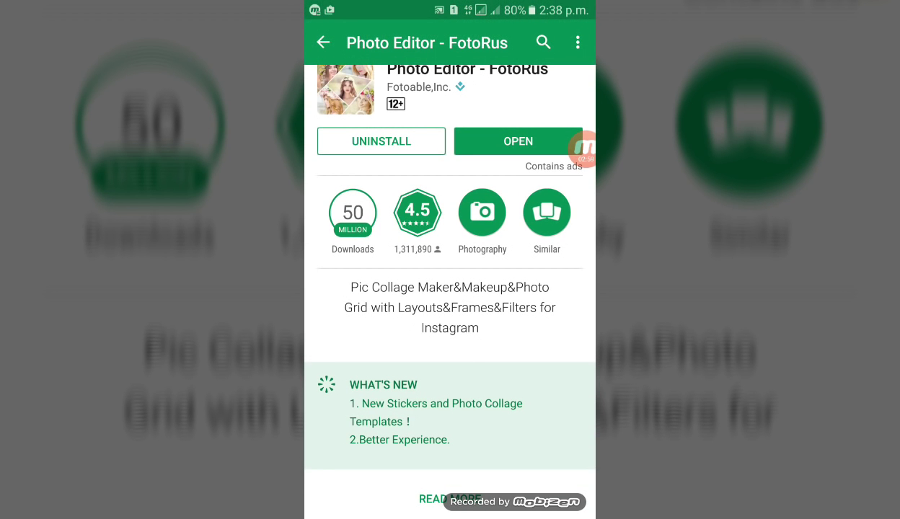
pyautogui.scroll(-5, 450, 288)
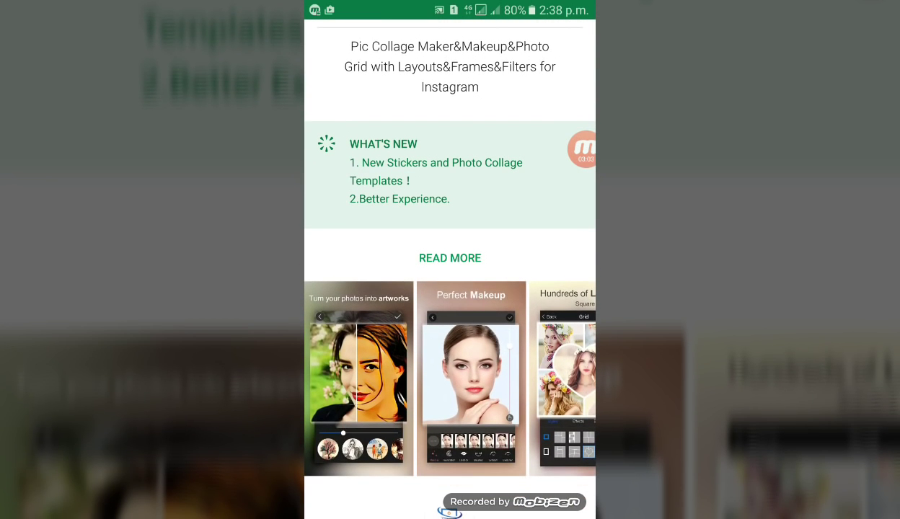
pyautogui.scroll(-3, 450, 289)
# Preview FotoRus screenshots full-screen, scroll through reviews, and return to the search results.
pyautogui.click(359, 252)
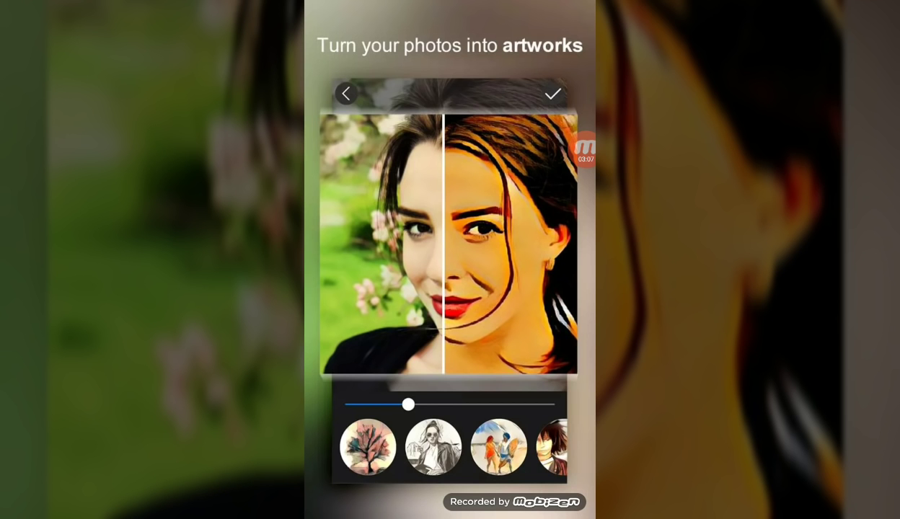
pyautogui.moveTo(541, 259); pyautogui.dragTo(325, 260)
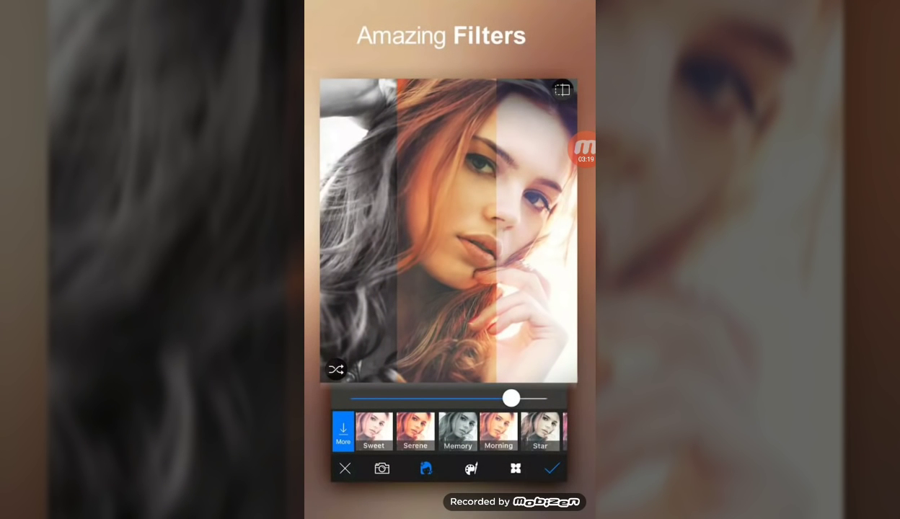
pyautogui.press('Escape')
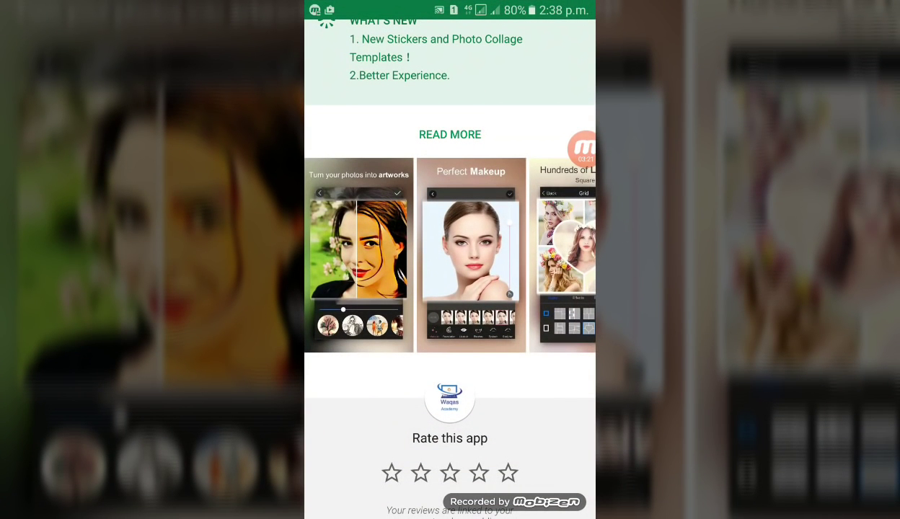
pyautogui.scroll(-10, 450, 288)
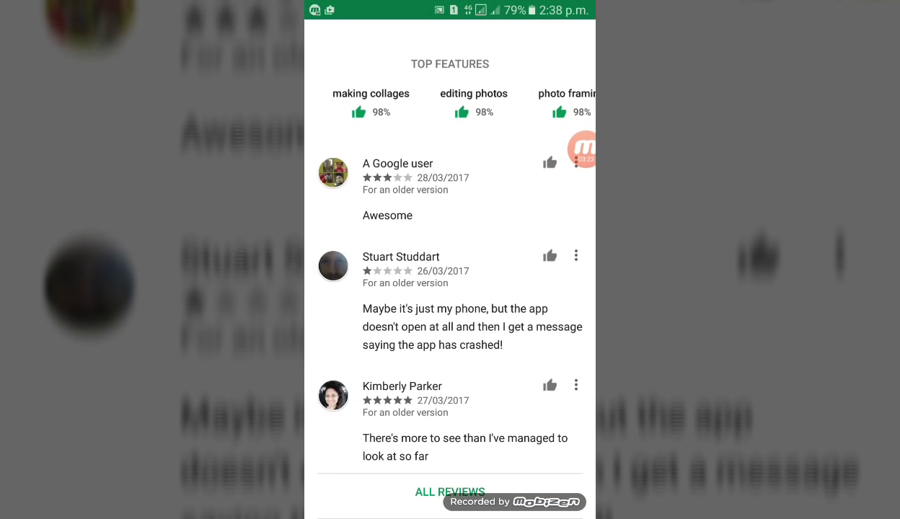
pyautogui.scroll(-5, 450, 289)
pyautogui.scroll(1, 450, 288)
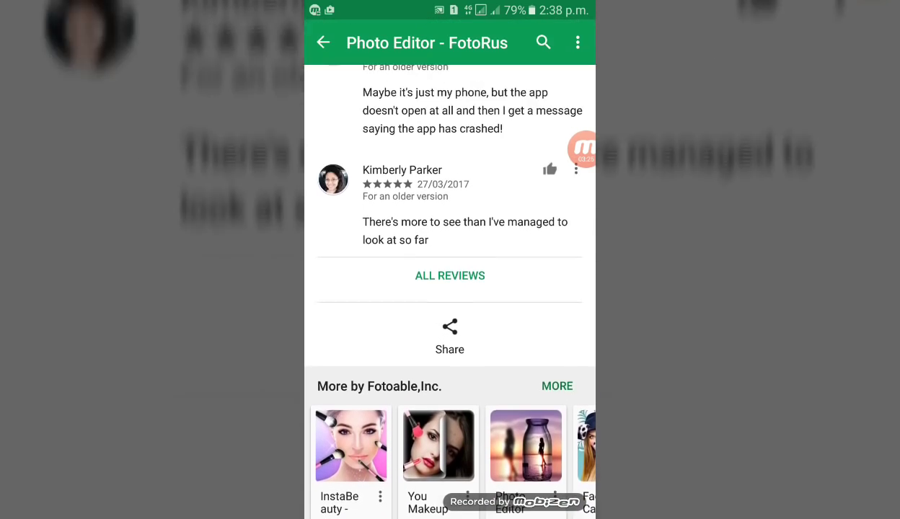
pyautogui.press('Escape')
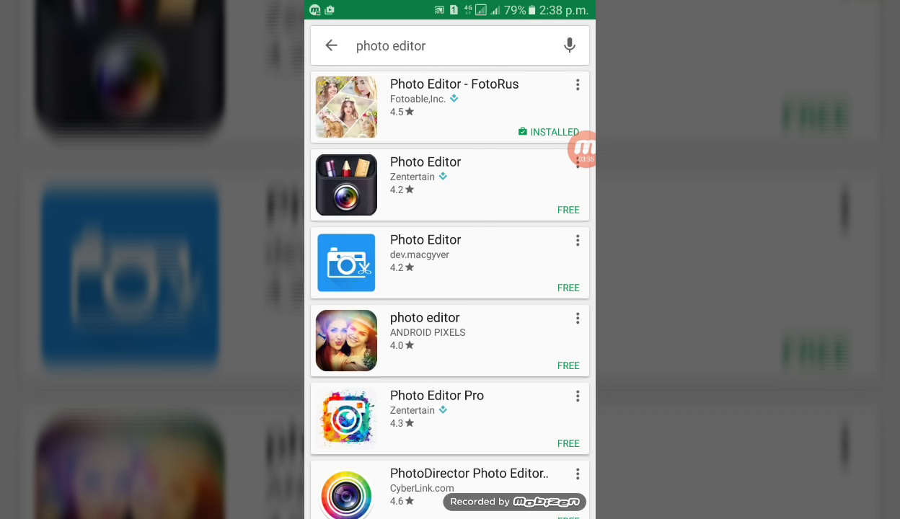
# Reopen Photo Editor - FotoRus, check the notification shade, and let FotoRus launch.
pyautogui.click(447, 108)
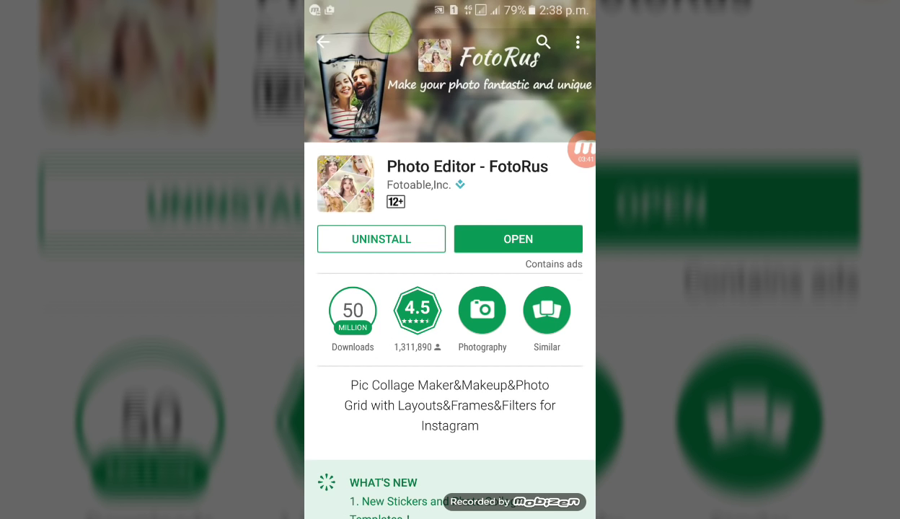
pyautogui.moveTo(450, 2); pyautogui.dragTo(450, 325)
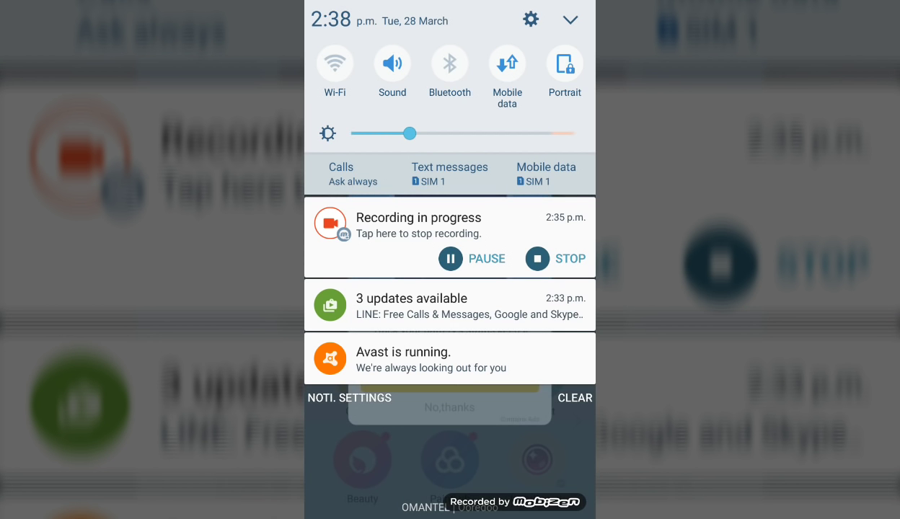
pyautogui.moveTo(450, 433); pyautogui.dragTo(450, 72)
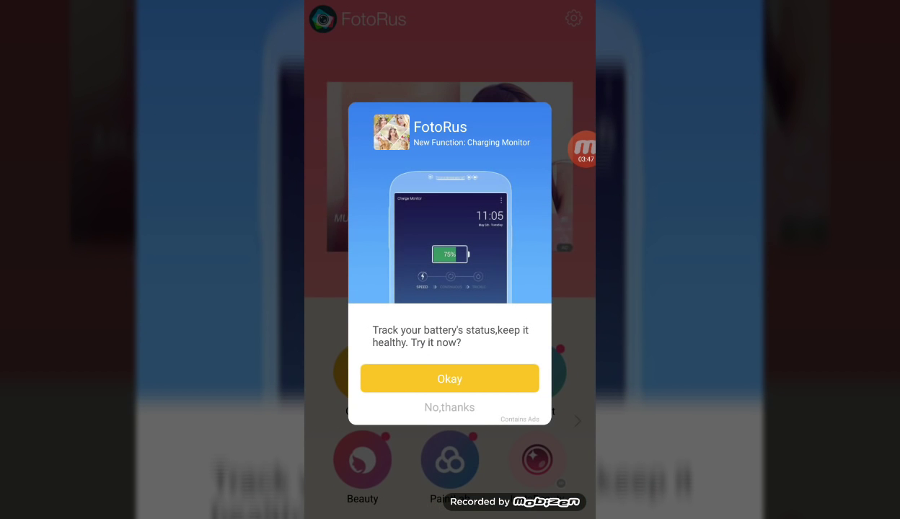
# Answer the Charging Monitor popup, start a Collage, and open the Camera album.
pyautogui.click(449, 379)
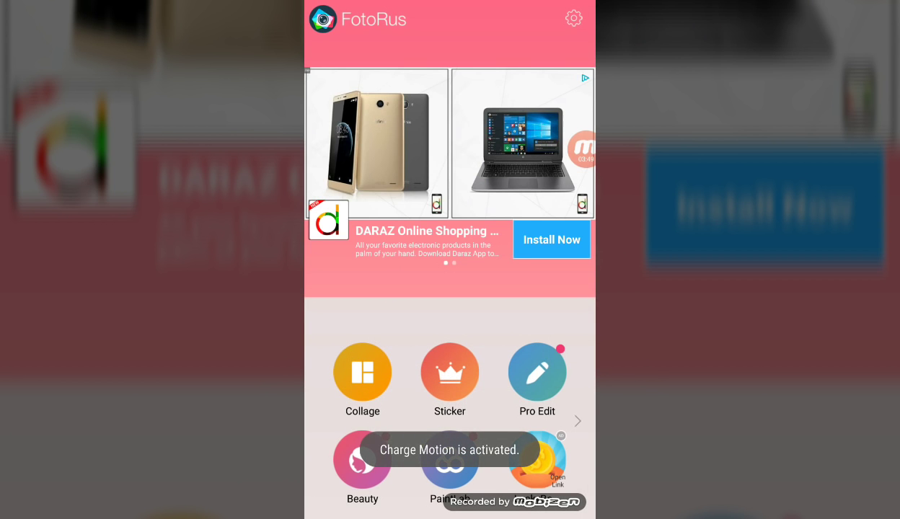
pyautogui.click(362, 372)
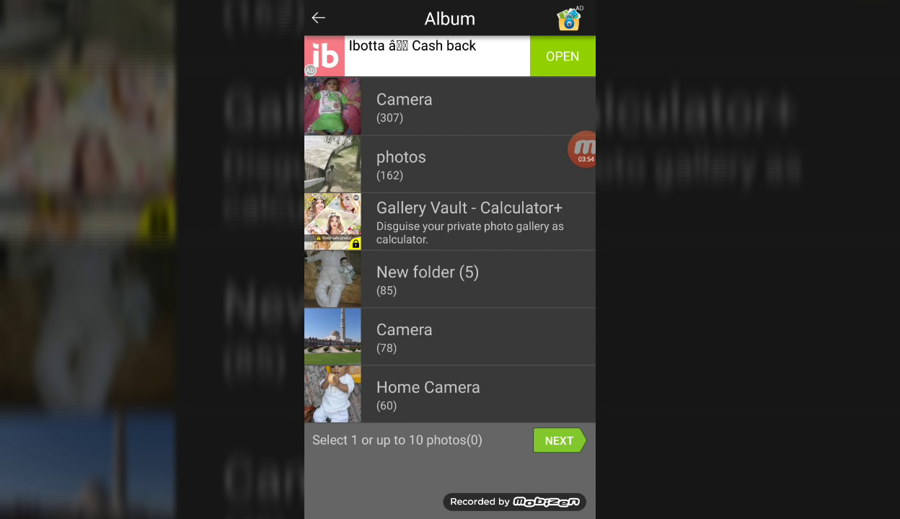
pyautogui.scroll(-1, 449, 248)
pyautogui.scroll(-3, 449, 249)
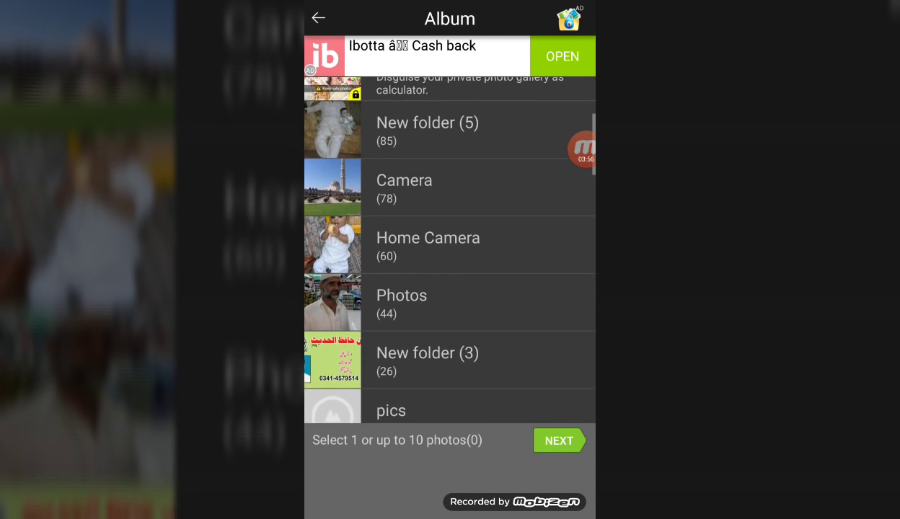
pyautogui.click(518, 181)
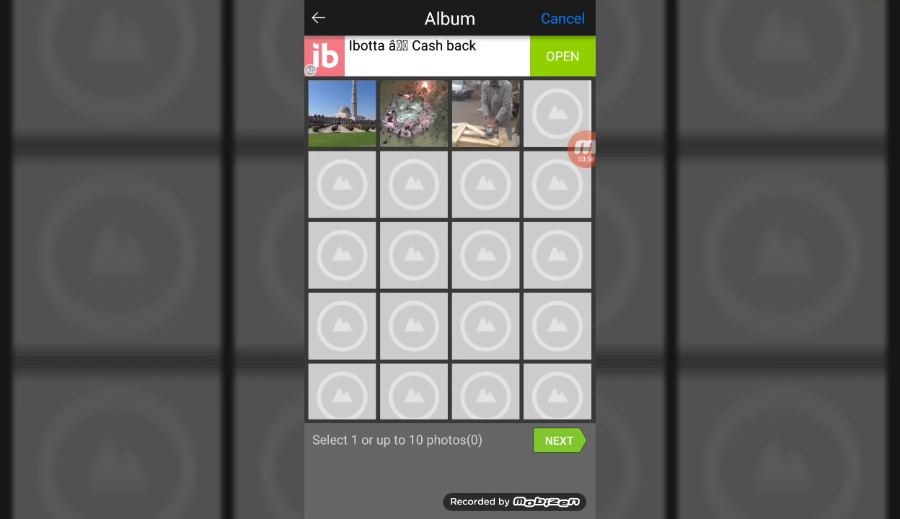
# Select the mosque, boy in sunglasses and a third photo, then build the collage.
pyautogui.click(342, 114)
pyautogui.click(414, 184)
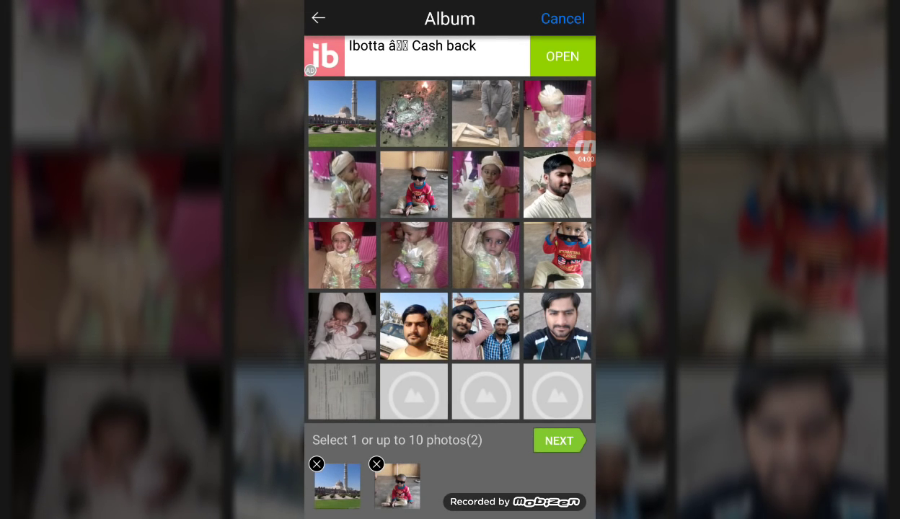
pyautogui.click(485, 184)
pyautogui.click(559, 441)
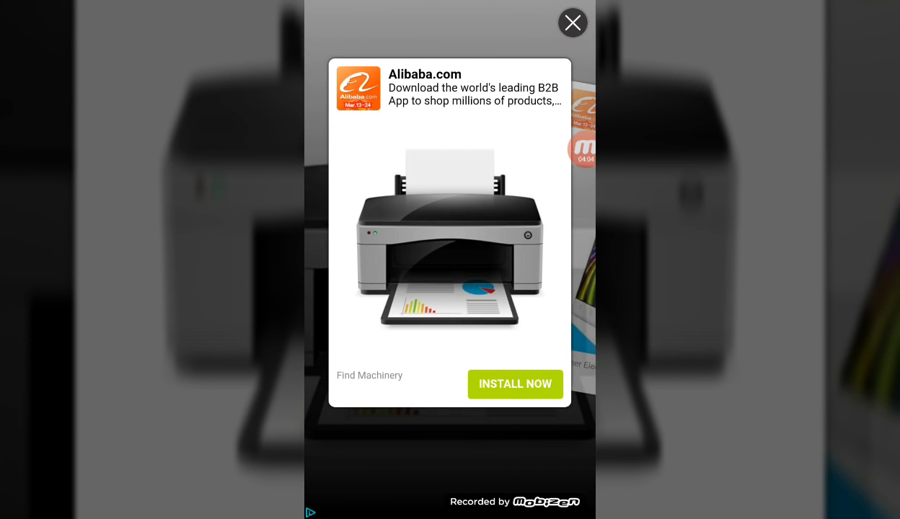
# Close the ad and apply the landscape InstaMag magazine template to the collage.
pyautogui.click(573, 23)
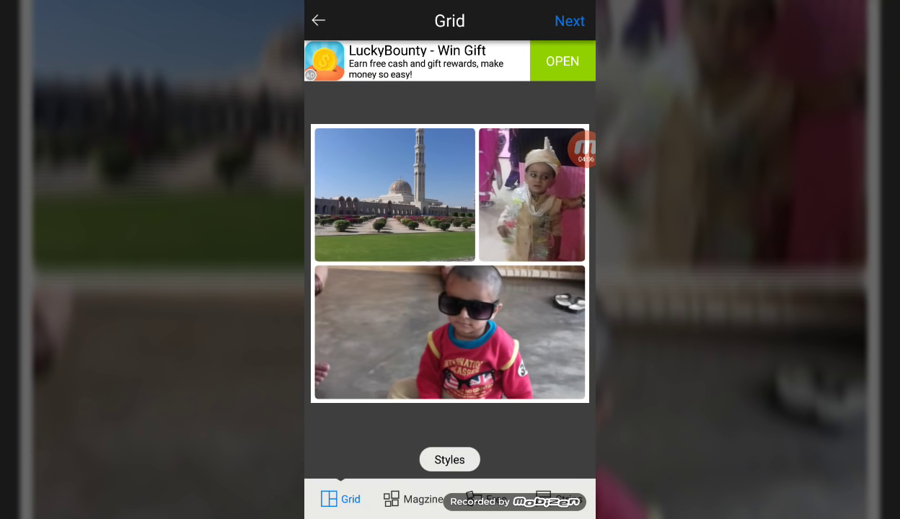
pyautogui.click(570, 21)
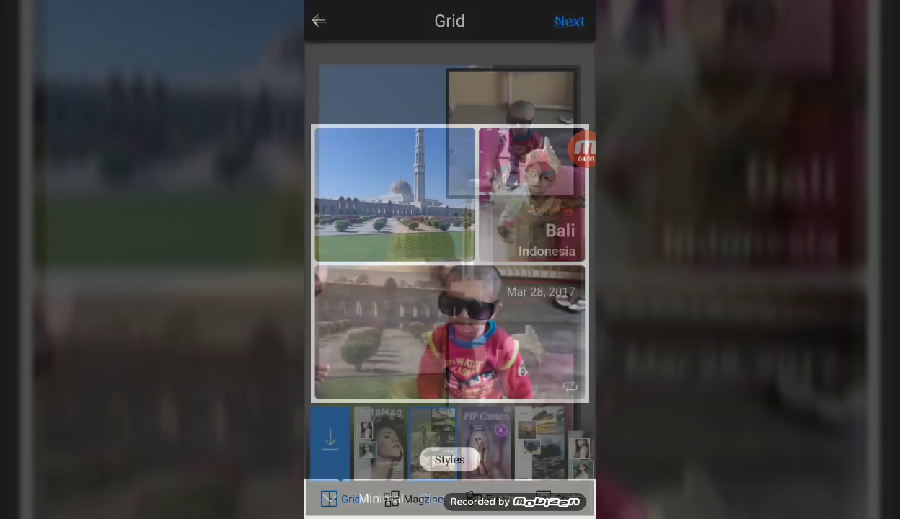
pyautogui.hscroll(3, 451, 446)
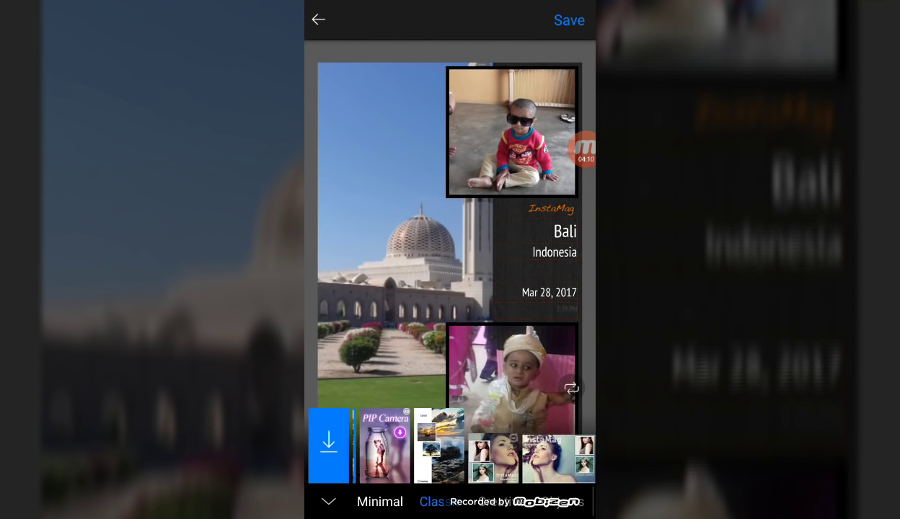
pyautogui.click(478, 458)
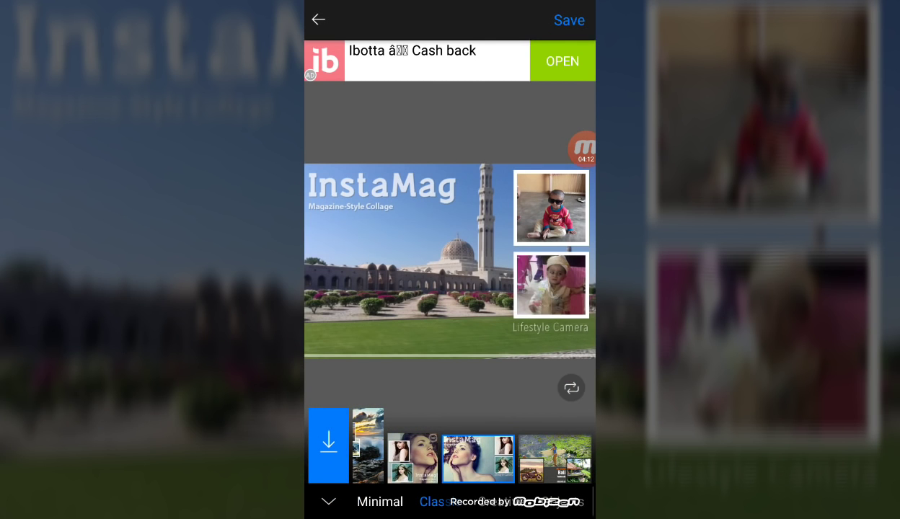
# Back out to the FotoRus home screen and open the sticker camera.
pyautogui.click(318, 19)
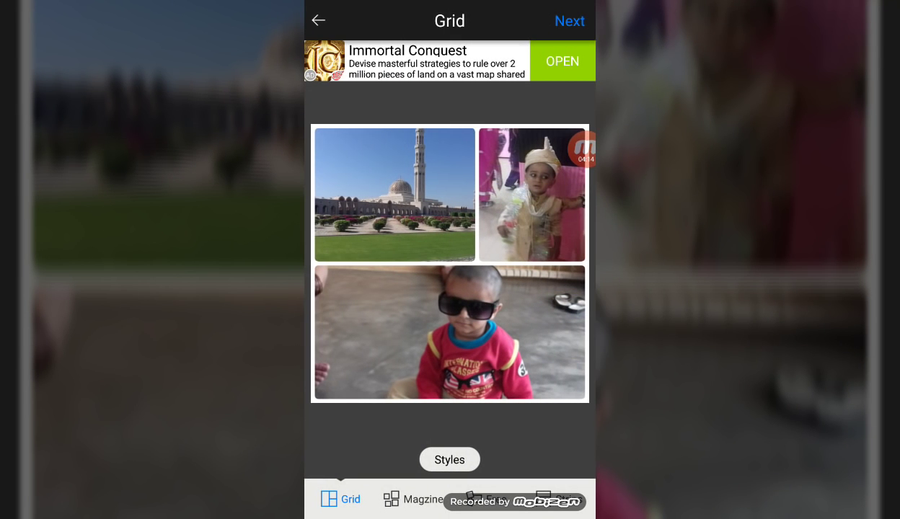
pyautogui.click(318, 20)
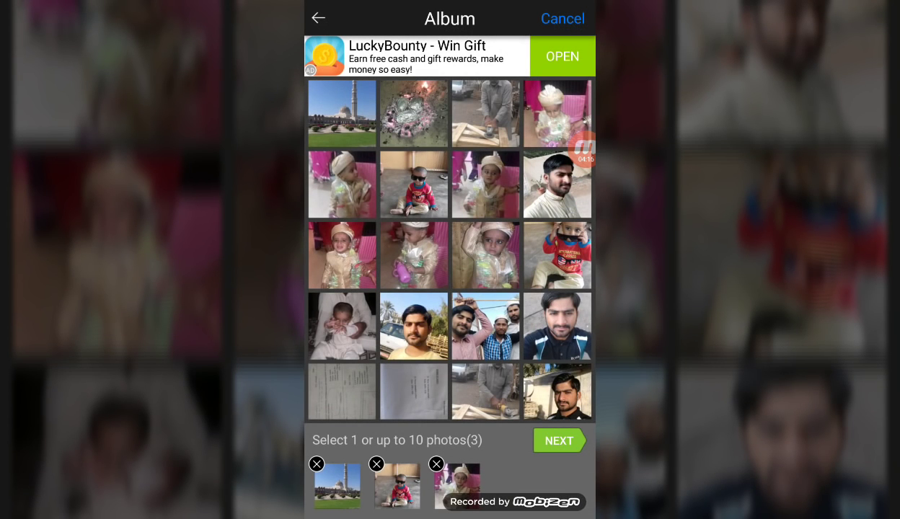
pyautogui.click(318, 18)
pyautogui.click(318, 18)
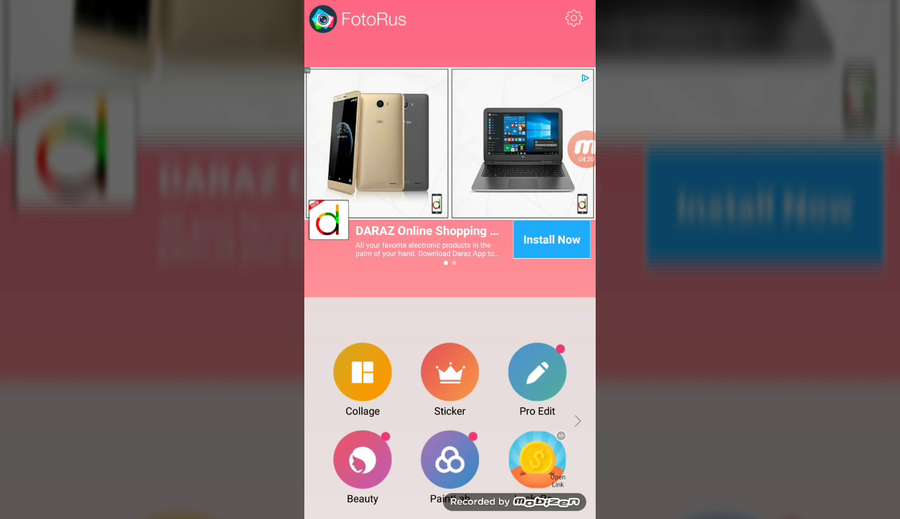
pyautogui.click(449, 372)
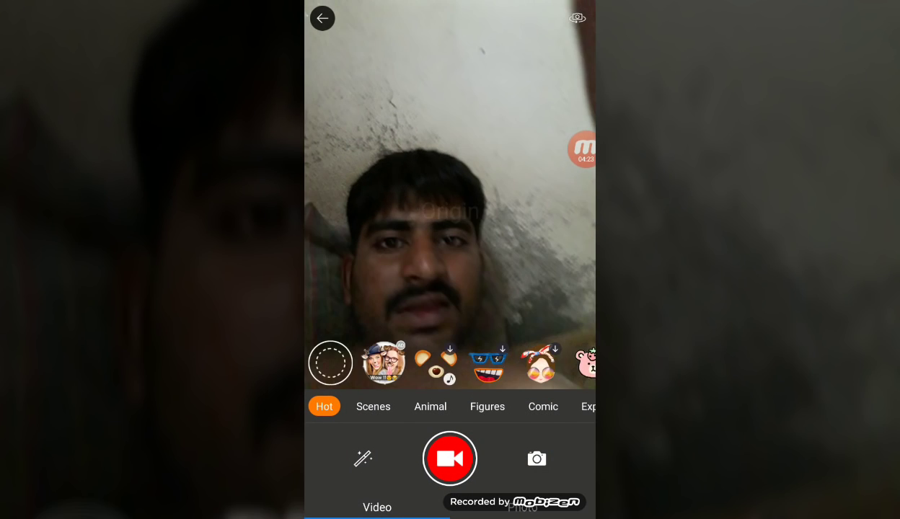
# Close the sticker camera and open the wall-and-palm-tree selfie from the Camera album in Pro Edit.
pyautogui.click(322, 18)
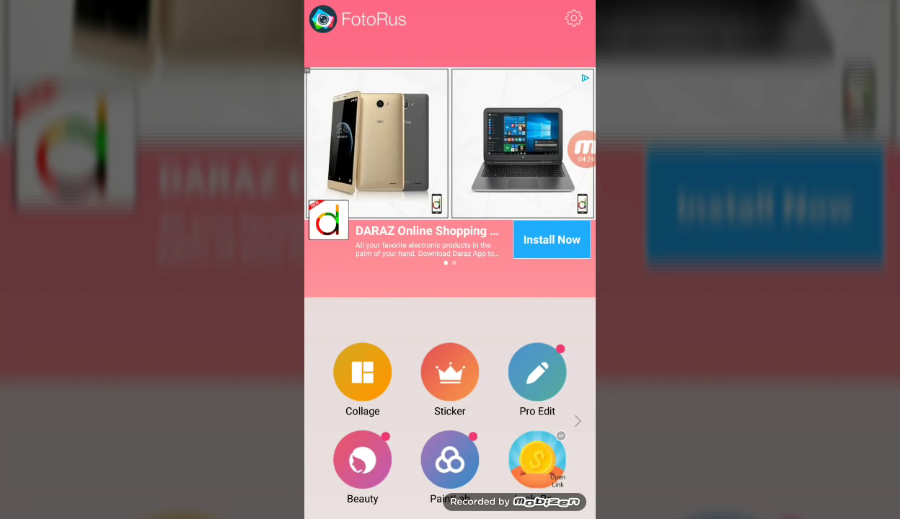
pyautogui.click(537, 372)
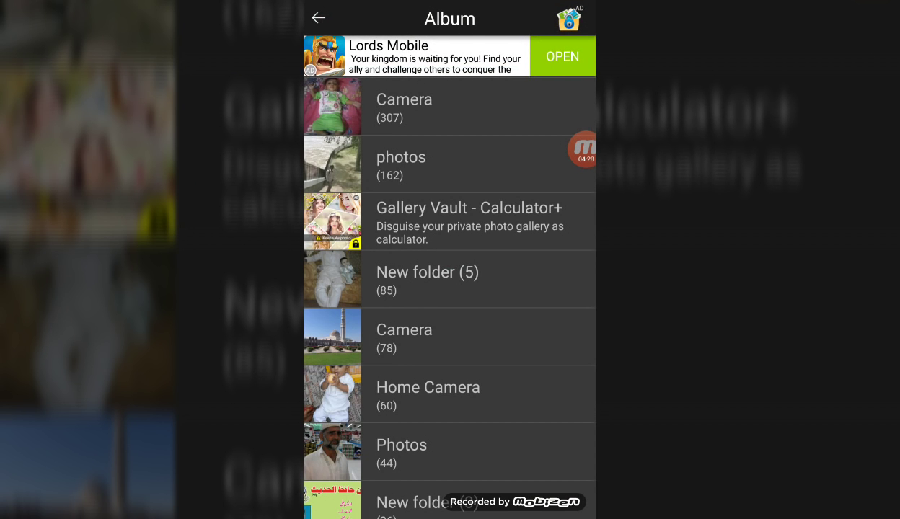
pyautogui.click(432, 336)
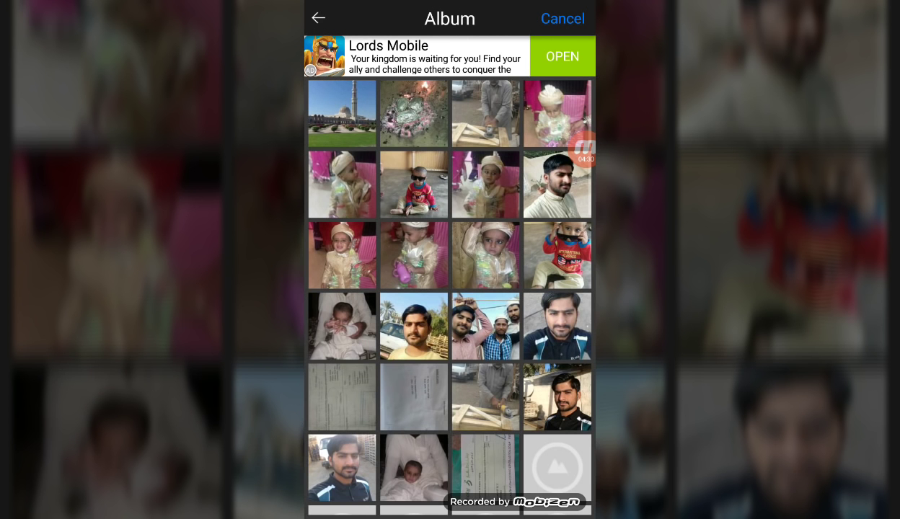
pyautogui.click(403, 326)
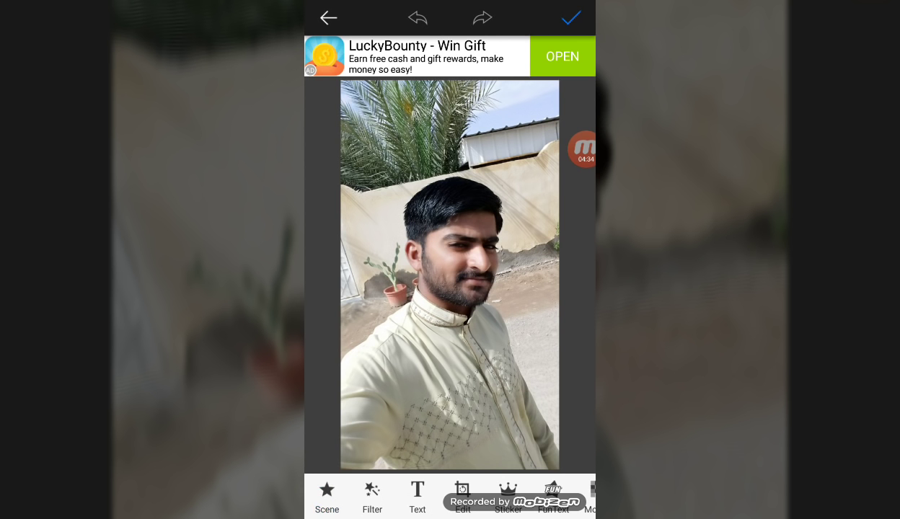
# Apply the HDR scene effect to the selfie with its strength slider raised, and confirm.
pyautogui.click(327, 496)
pyautogui.click(418, 462)
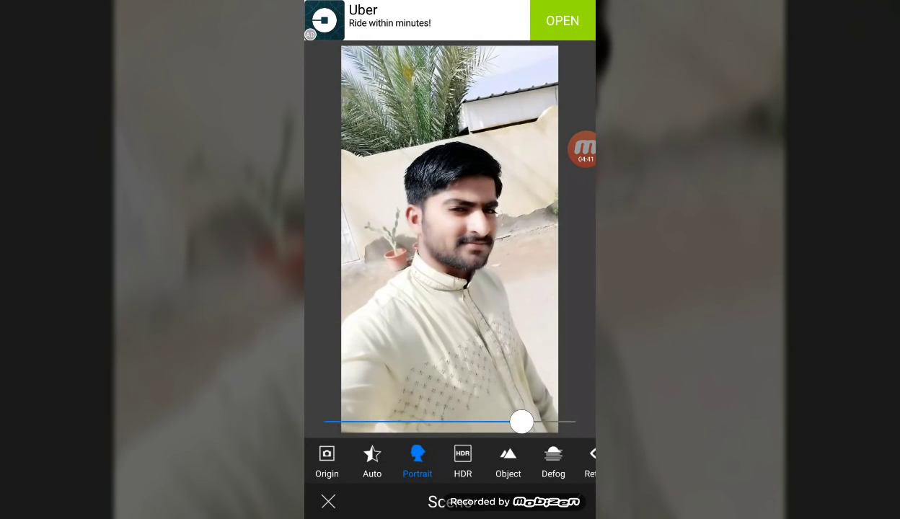
pyautogui.click(463, 461)
pyautogui.moveTo(524, 422)
pyautogui.mouseDown()
pyautogui.moveTo(569, 422)
pyautogui.moveTo(330, 421)
pyautogui.moveTo(514, 422)
pyautogui.moveTo(435, 422)
pyautogui.mouseUp()
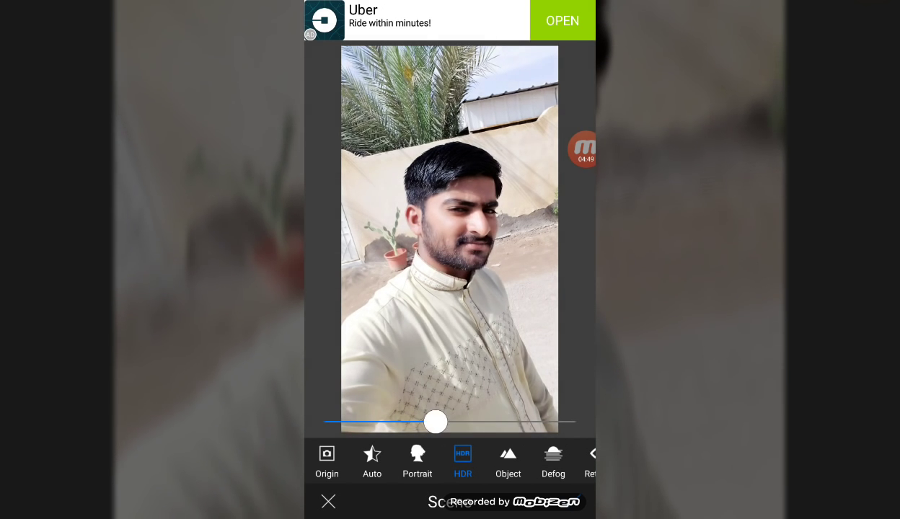
pyautogui.click(573, 501)
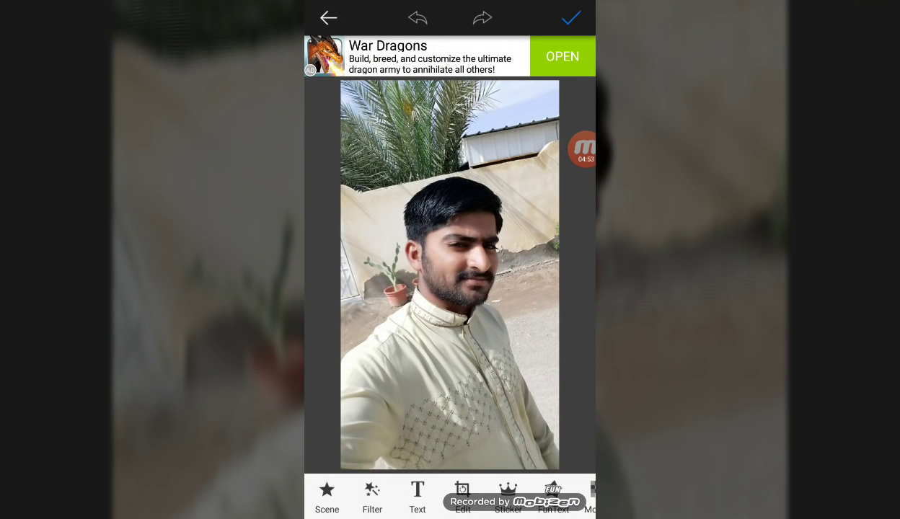
pyautogui.click(570, 17)
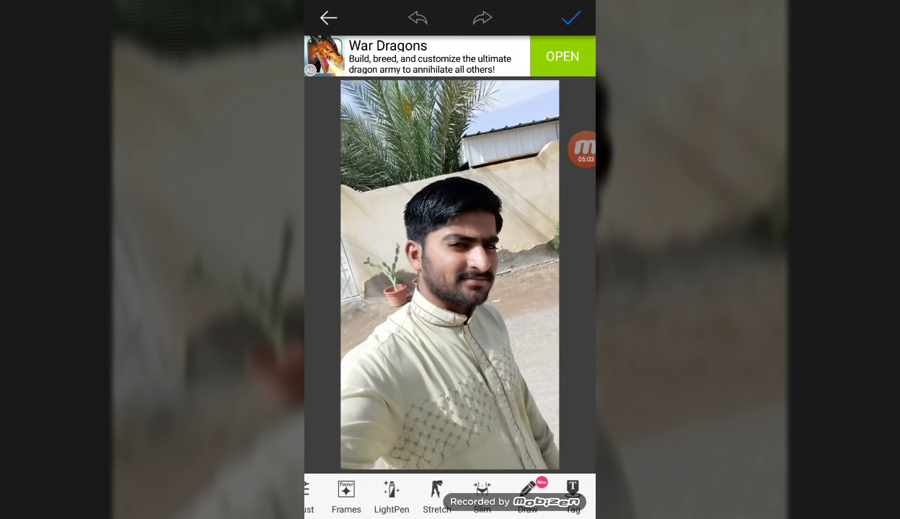
pyautogui.click(527, 490)
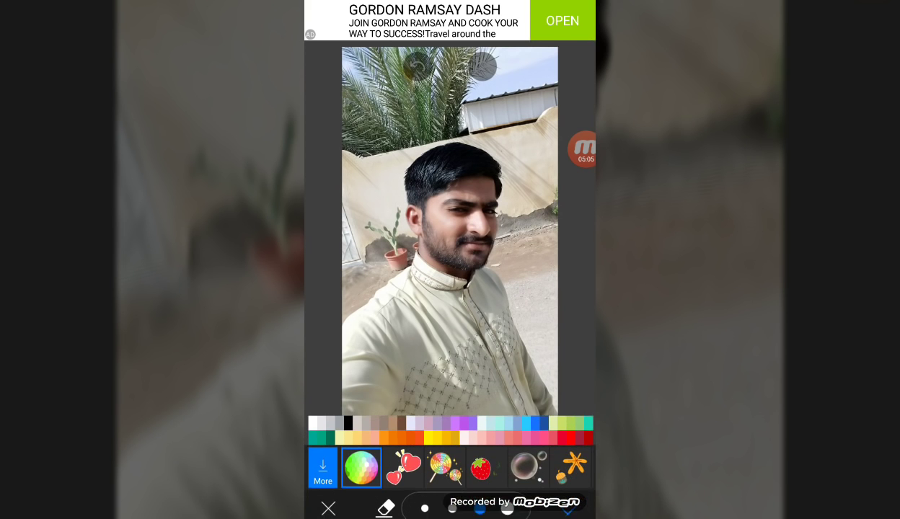
pyautogui.click(328, 502)
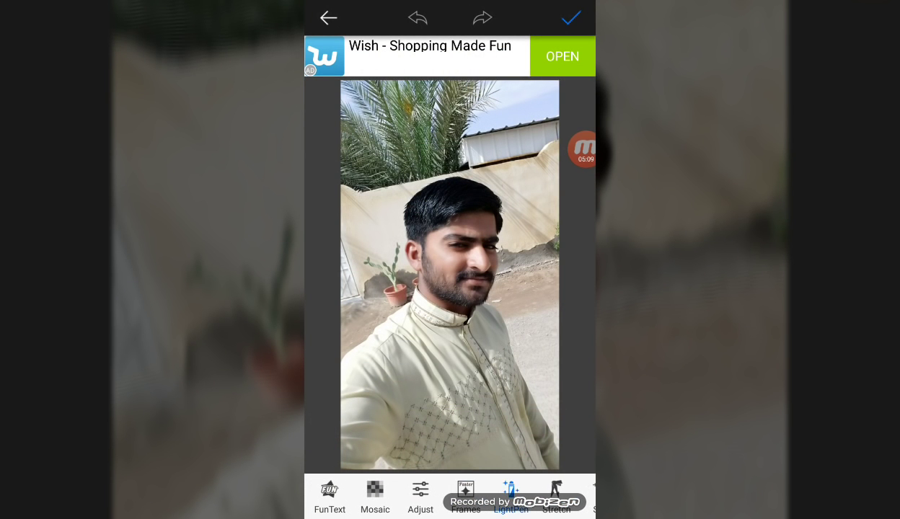
pyautogui.moveTo(404, 494); pyautogui.dragTo(465, 493)
pyautogui.moveTo(404, 493); pyautogui.dragTo(493, 494)
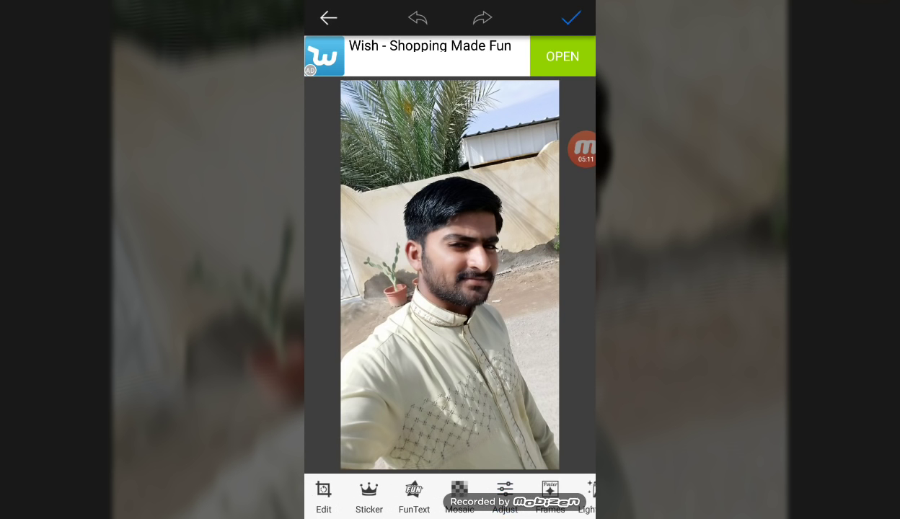
pyautogui.moveTo(403, 494); pyautogui.dragTo(480, 494)
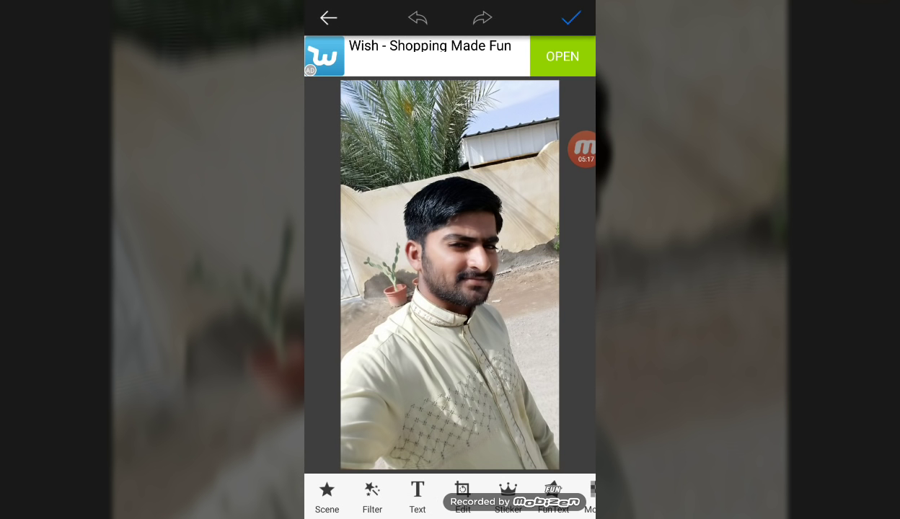
# Leave FotoRus and return to the Android home screen.
pyautogui.press('Escape')
pyautogui.hotkey('alt', 'Tab')
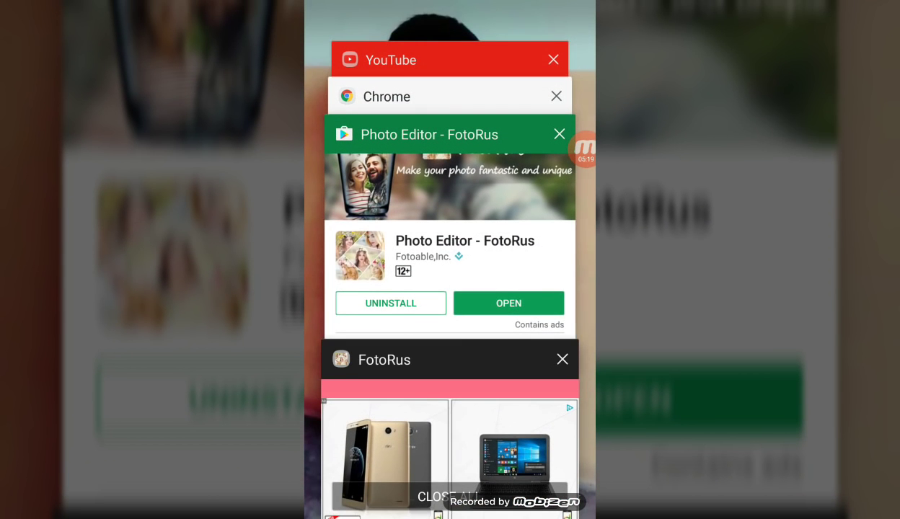
pyautogui.press('super')
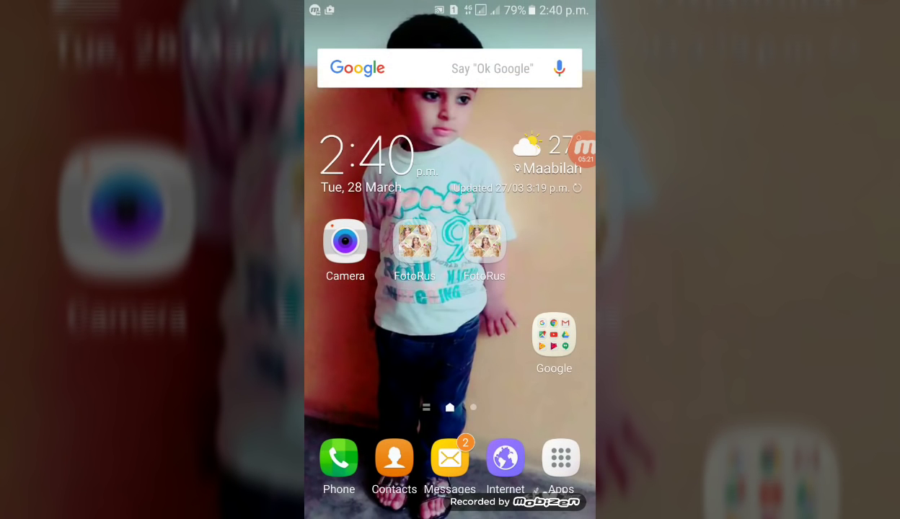
# Dismiss the '3 updates available' notification, leaving the notification shade open.
pyautogui.moveTo(450, 8); pyautogui.dragTo(450, 360)
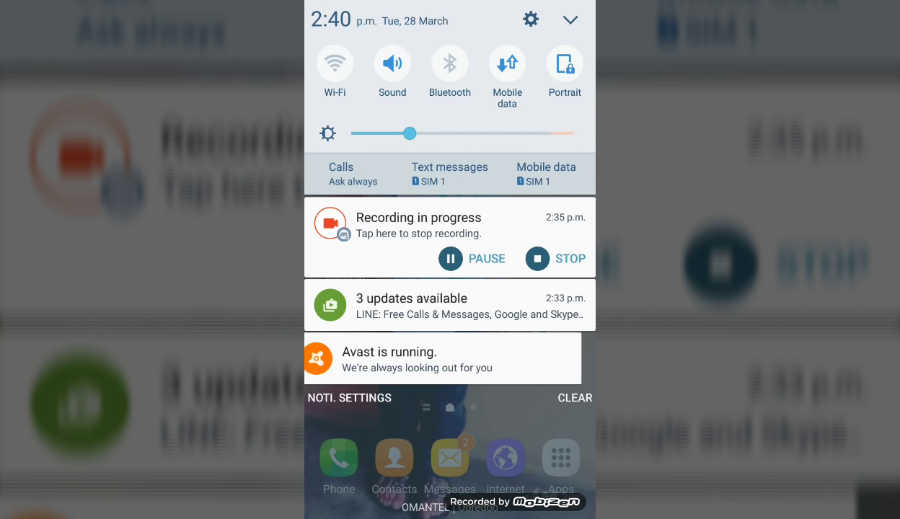
pyautogui.moveTo(505, 305); pyautogui.dragTo(310, 306)
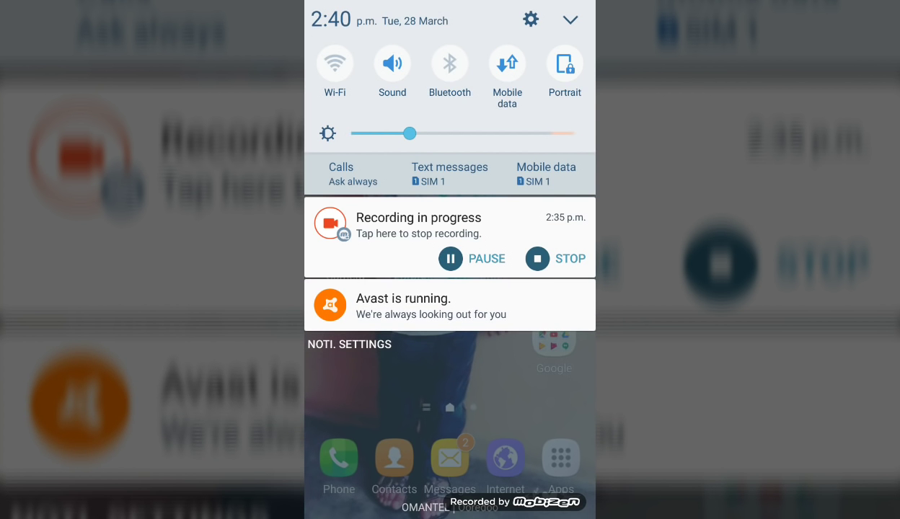
pyautogui.moveTo(450, 375); pyautogui.dragTo(450, 72)
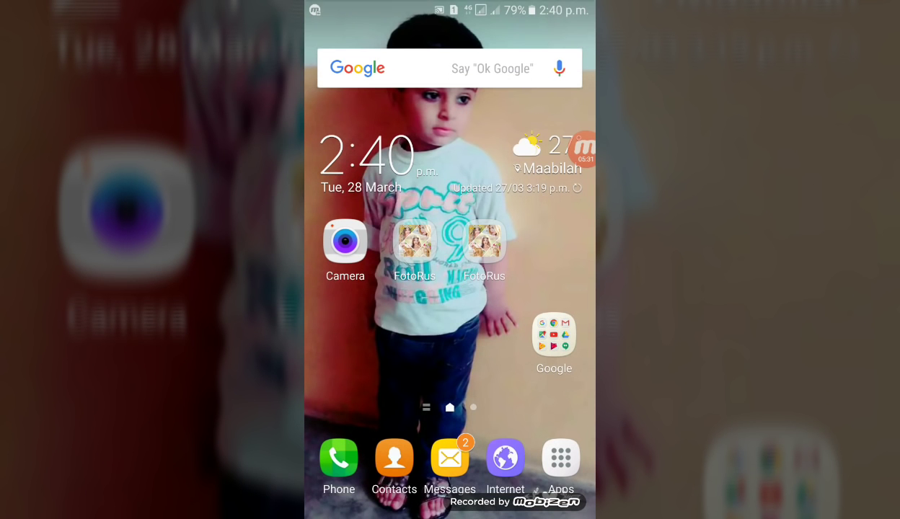
pyautogui.moveTo(450, 7); pyautogui.dragTo(450, 361)
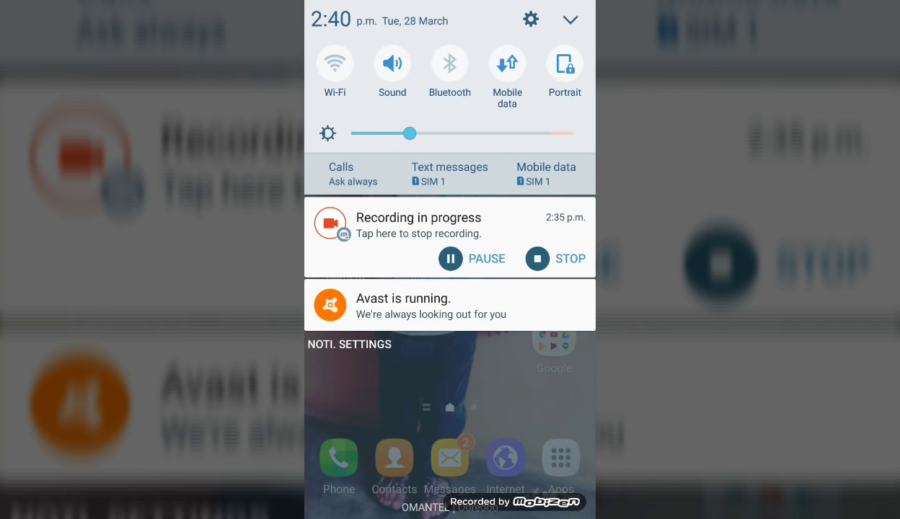